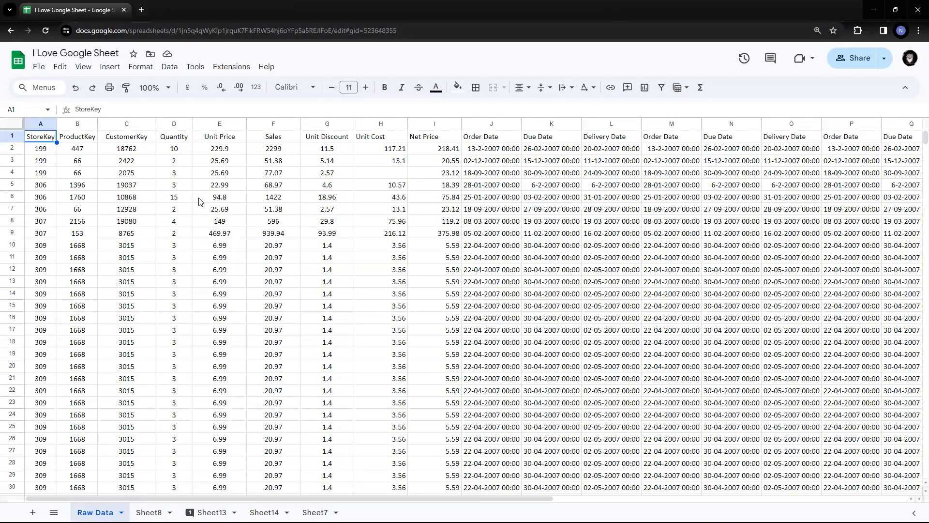
# - Open the link options for CustomerKey cell C4 to view the suggested targets, and close them without adding a link
pyautogui.click(107, 66)
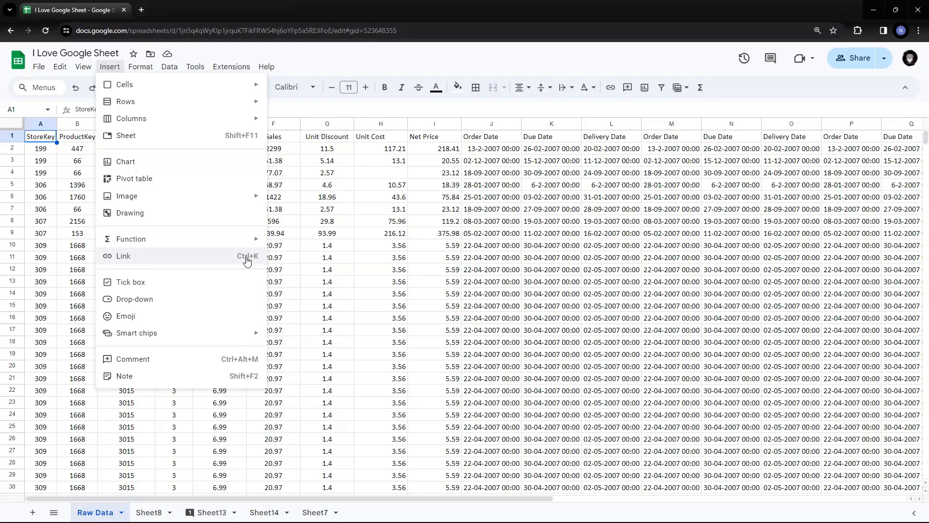
pyautogui.click(344, 235)
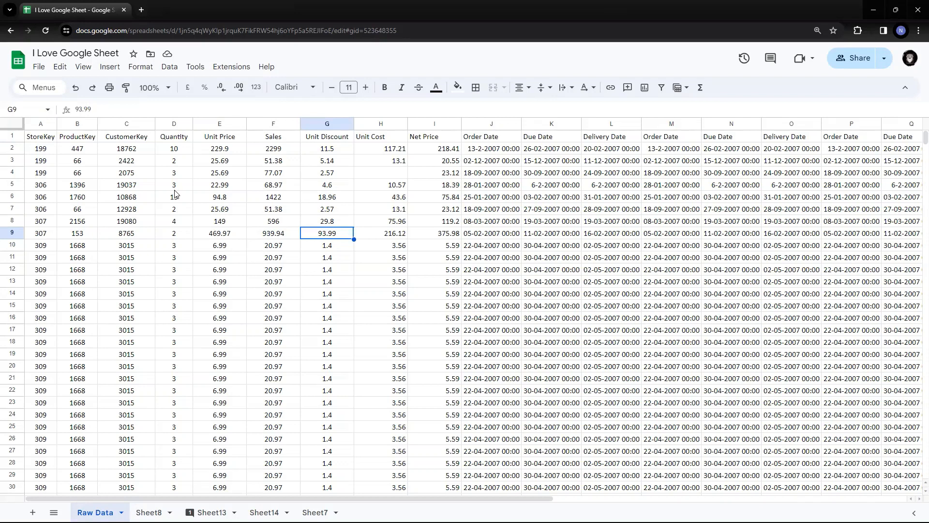
pyautogui.click(124, 174)
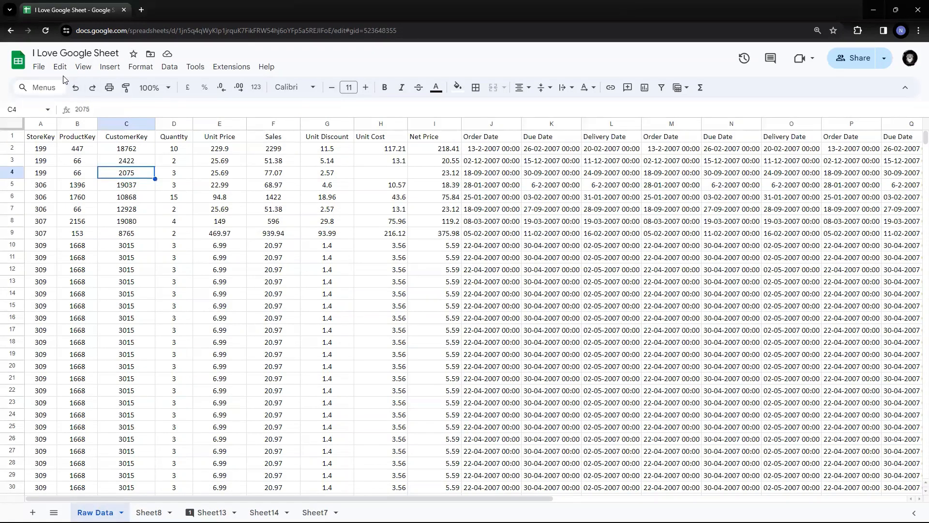
pyautogui.click(114, 73)
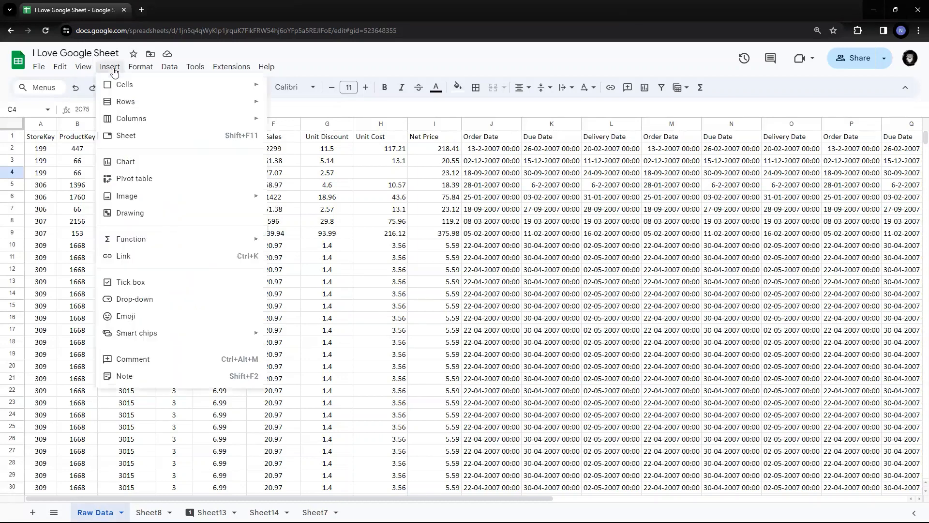
pyautogui.click(130, 256)
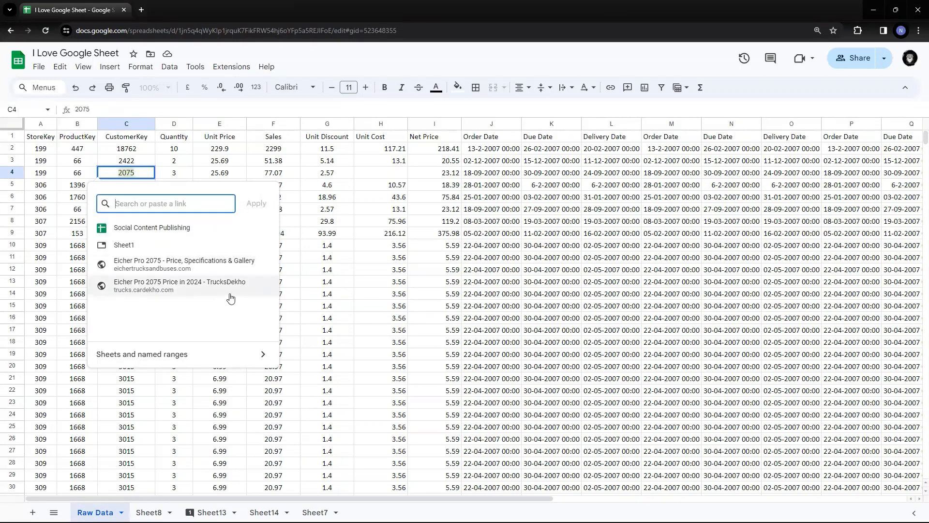
pyautogui.click(312, 235)
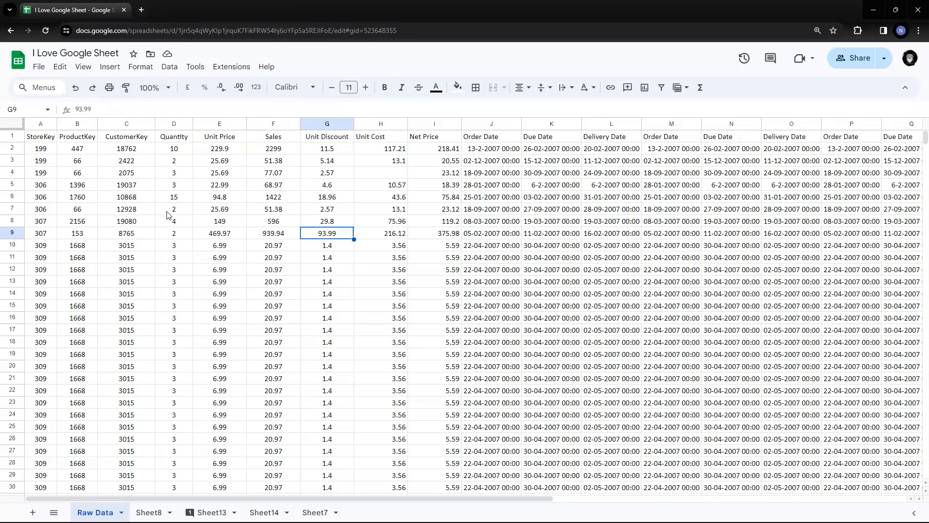
# - View the sheets available as link targets for CustomerKey cell C5, and close the link options without adding one
pyautogui.rightClick(139, 185)
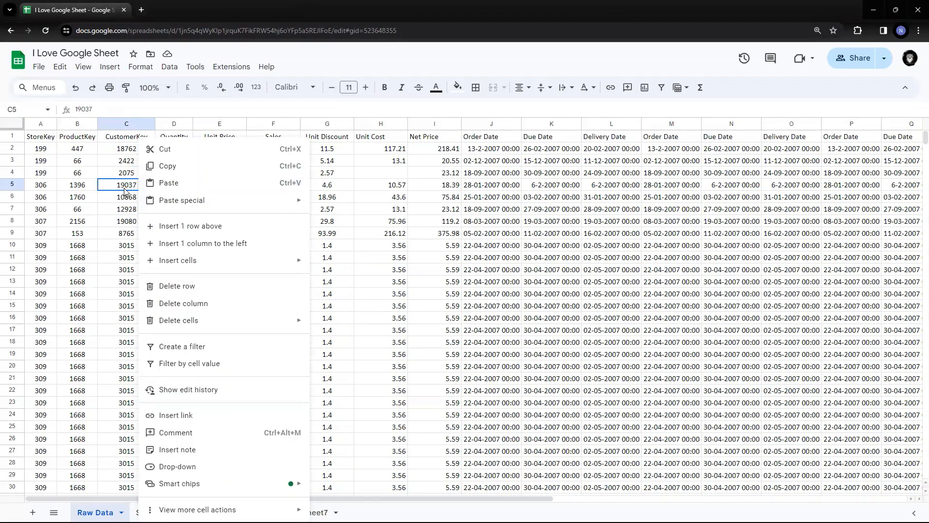
pyautogui.click(185, 422)
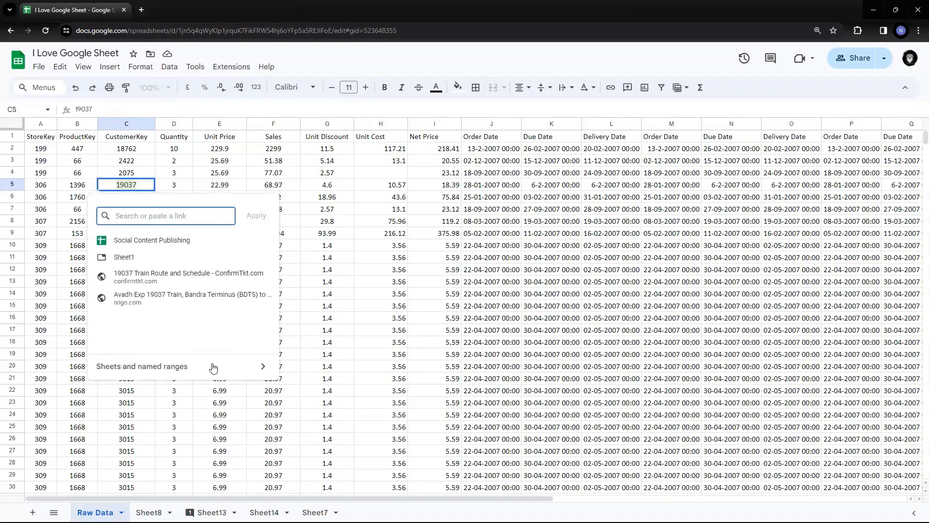
pyautogui.click(262, 366)
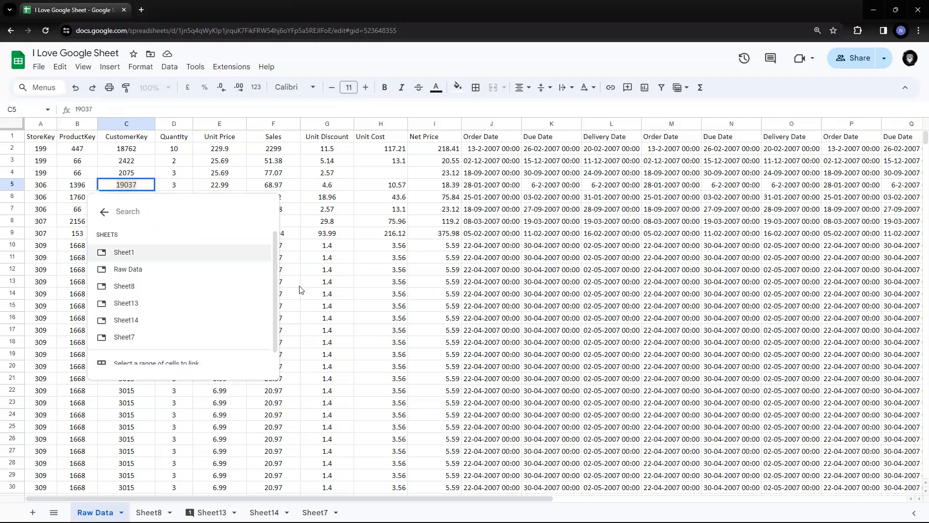
pyautogui.click(105, 212)
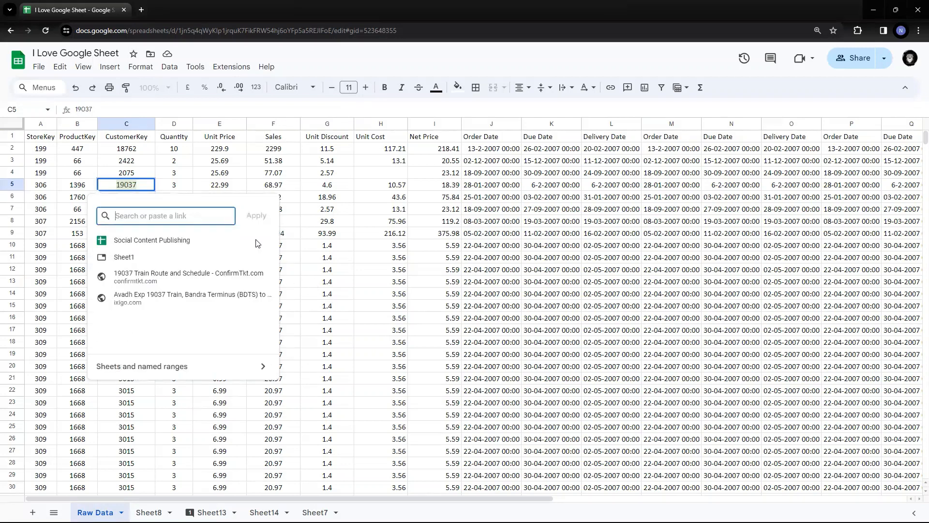
pyautogui.click(359, 249)
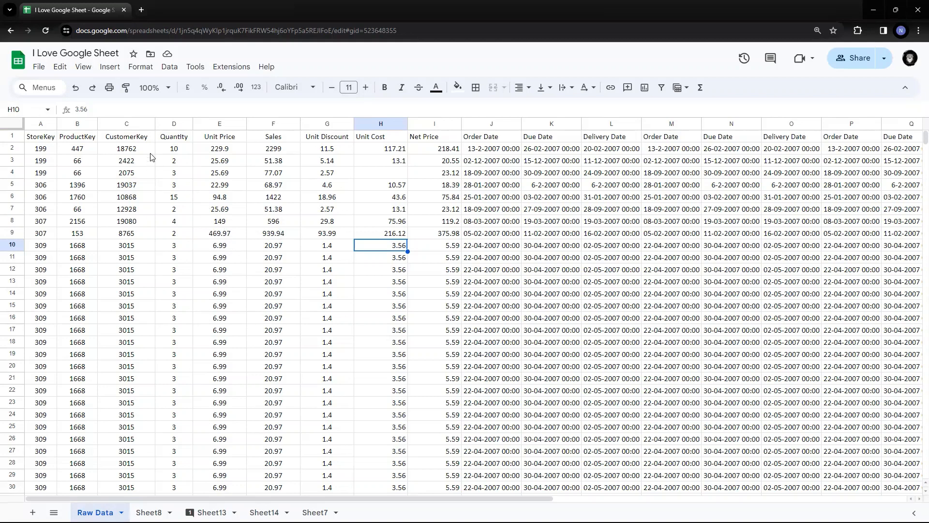
# - Rename Sheet8 as Storekeys
pyautogui.click(44, 139)
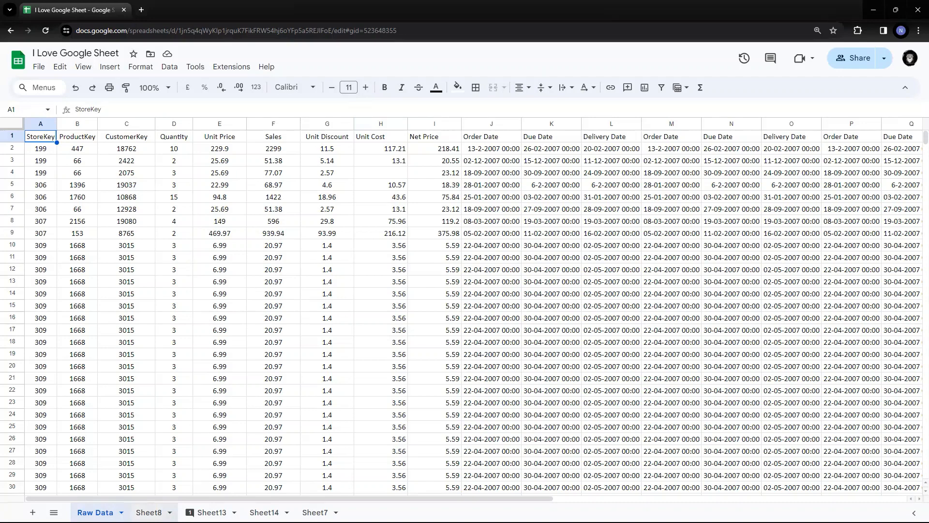
pyautogui.doubleClick(149, 512)
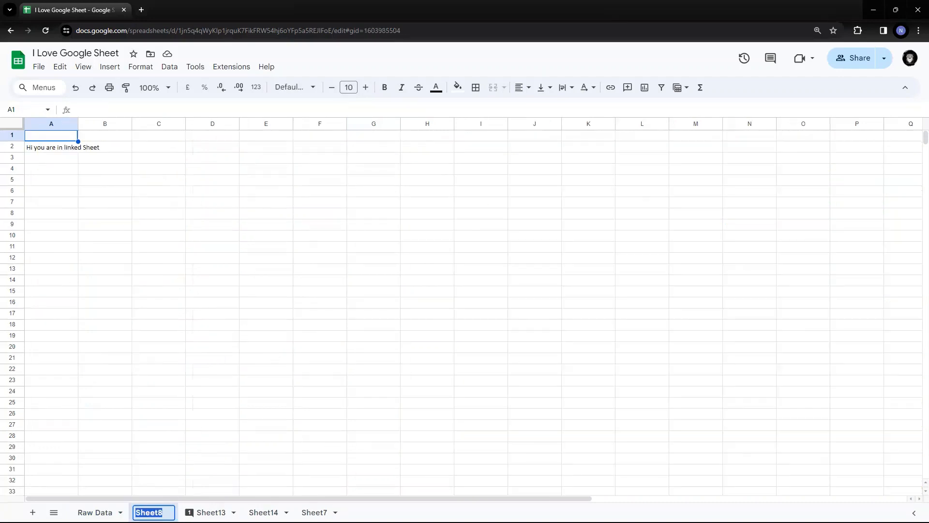
pyautogui.write('s')
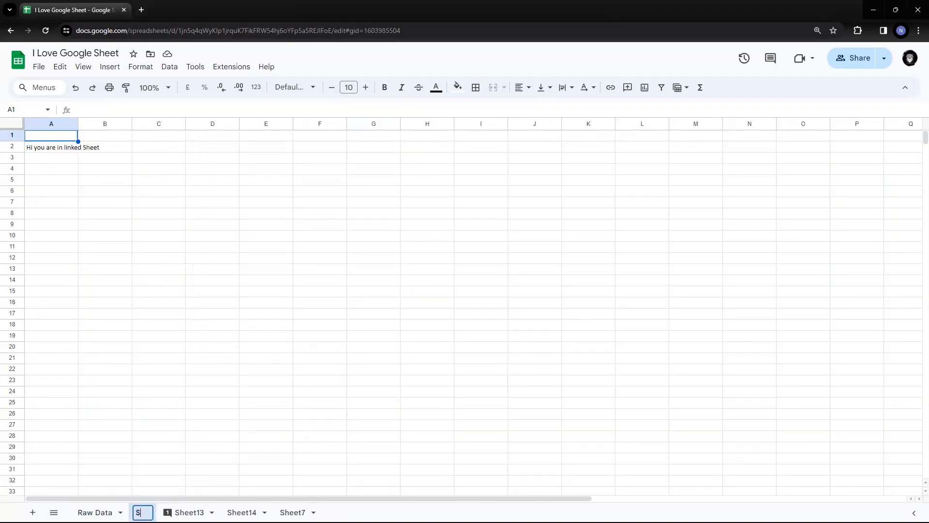
pyautogui.write('Storekeys')
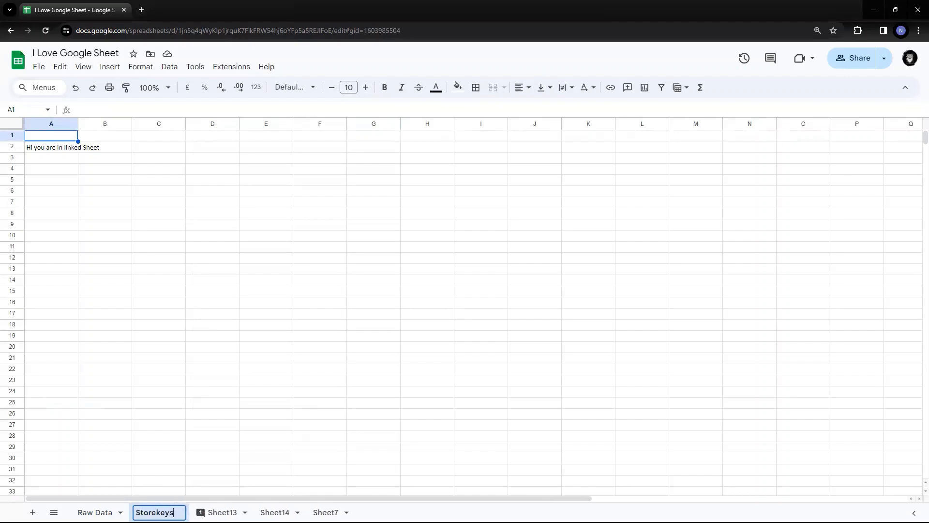
pyautogui.press('Return')
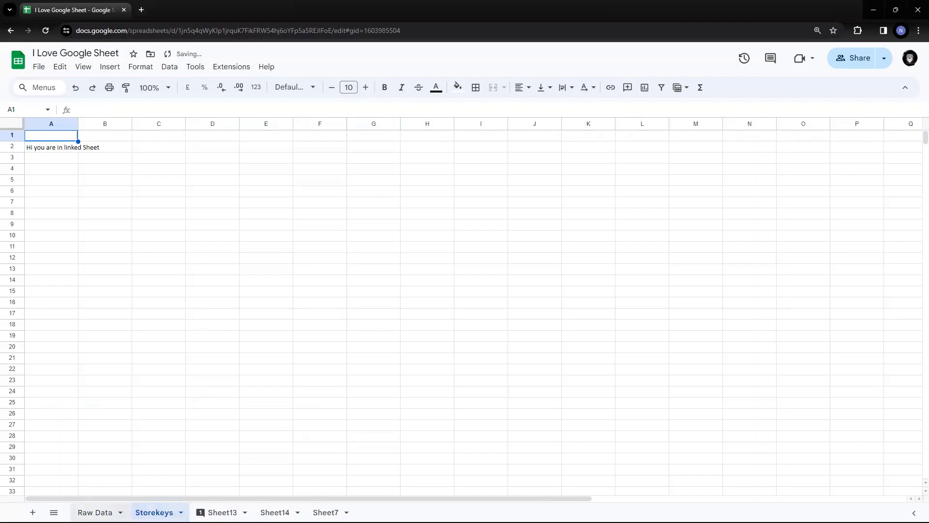
# - Link the StoreKey header in cell A1 of the Raw Data sheet to the Storekeys sheet
pyautogui.click(95, 512)
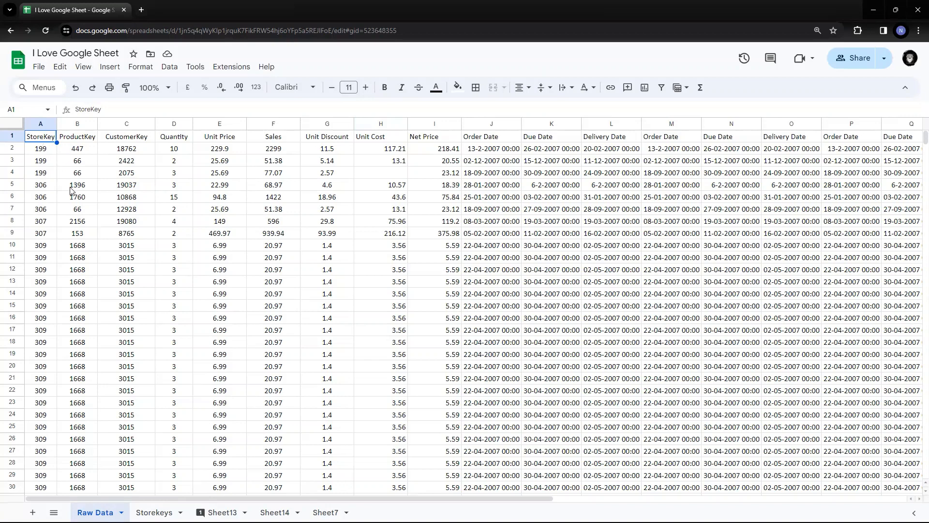
pyautogui.click(55, 164)
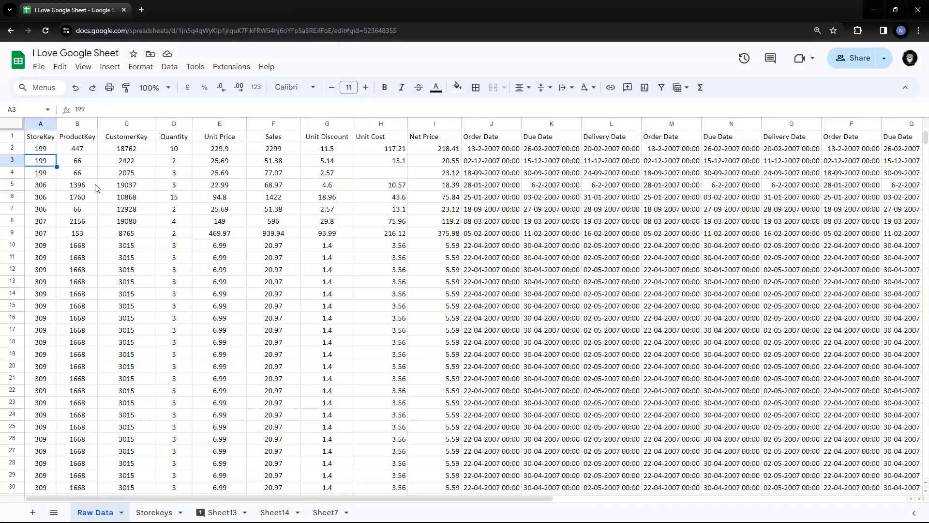
pyautogui.click(49, 141)
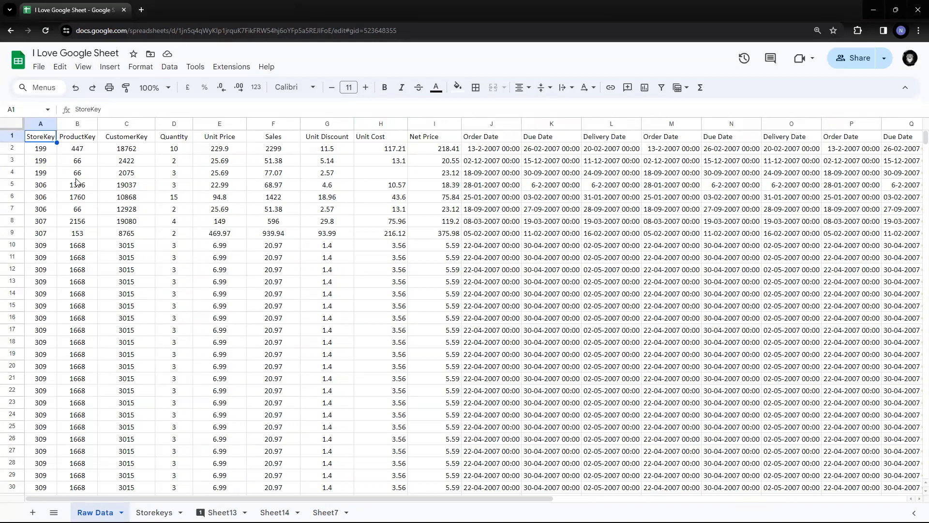
pyautogui.click(110, 66)
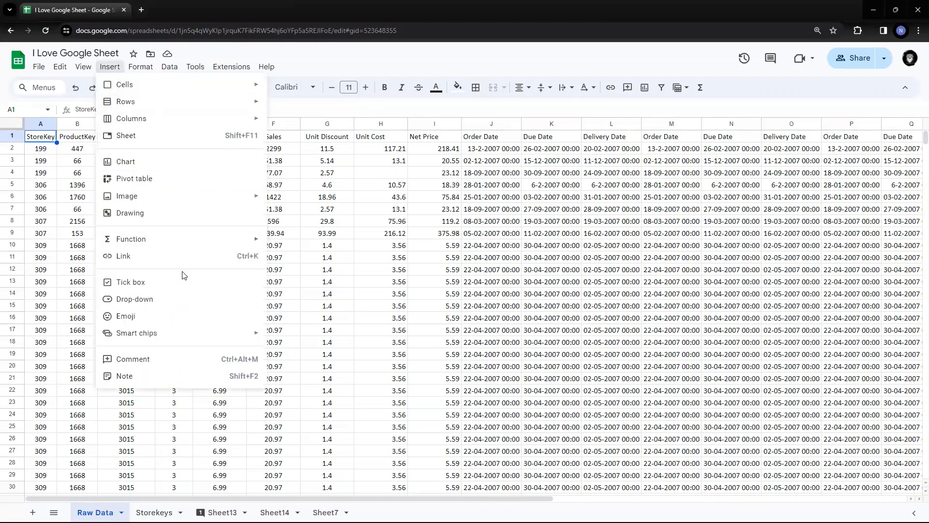
pyautogui.click(176, 257)
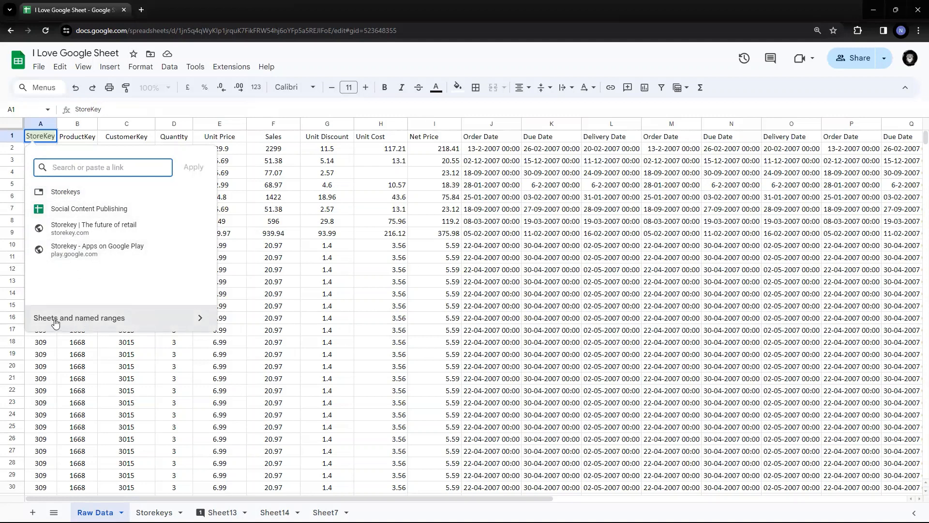
pyautogui.click(150, 318)
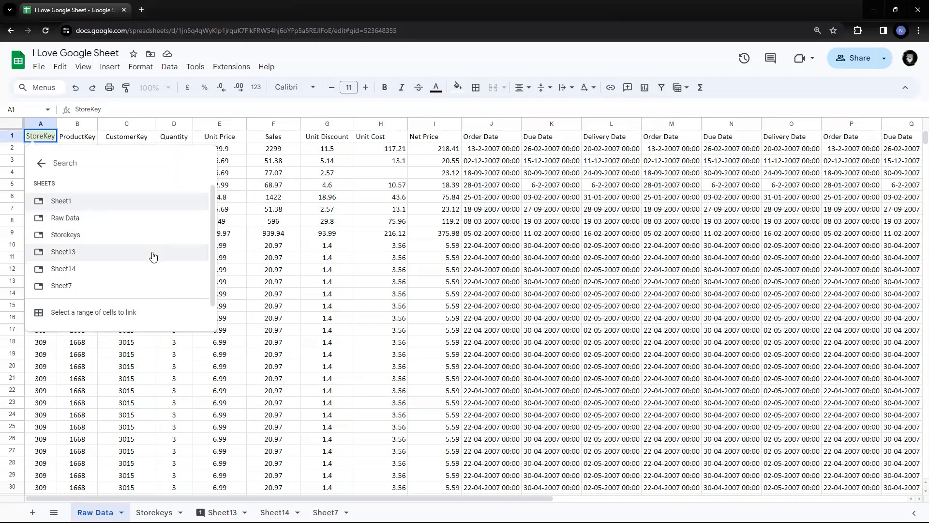
pyautogui.click(56, 236)
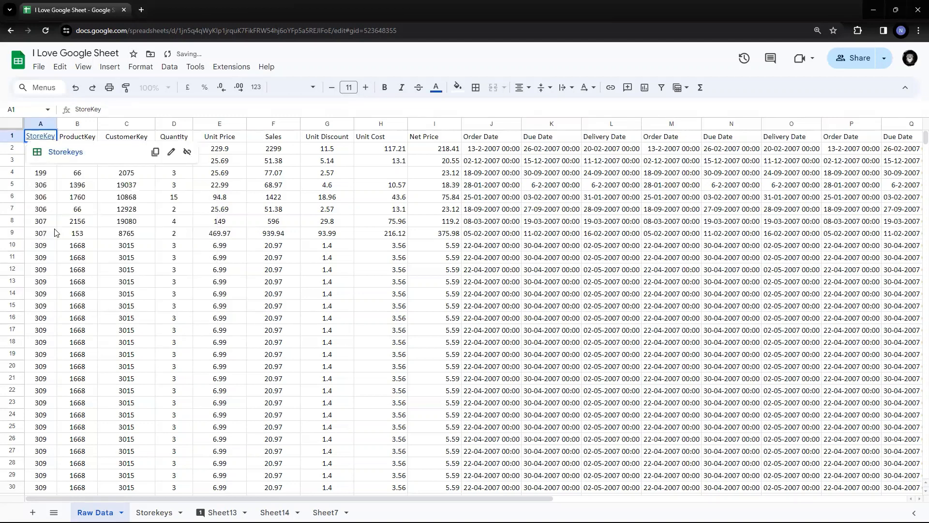
pyautogui.click(116, 214)
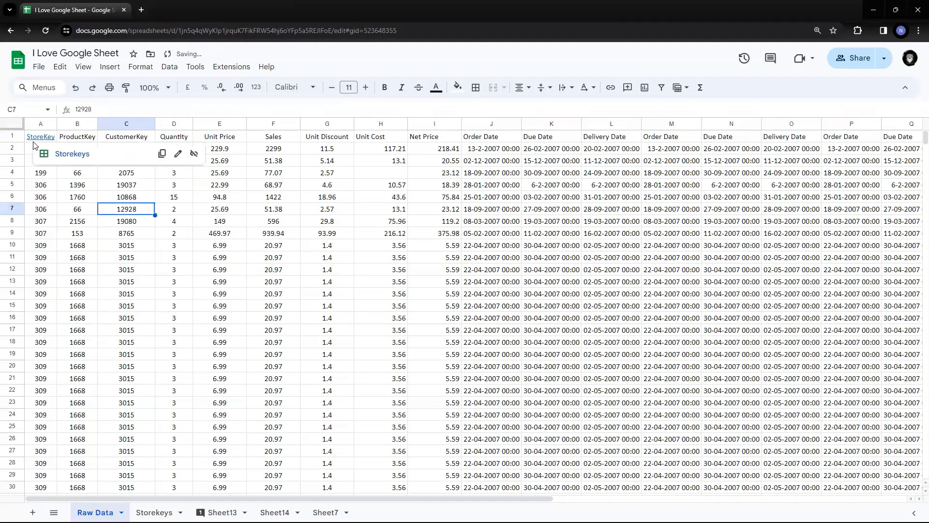
# - Follow the StoreKey header's link to the Storekeys sheet
pyautogui.click(128, 248)
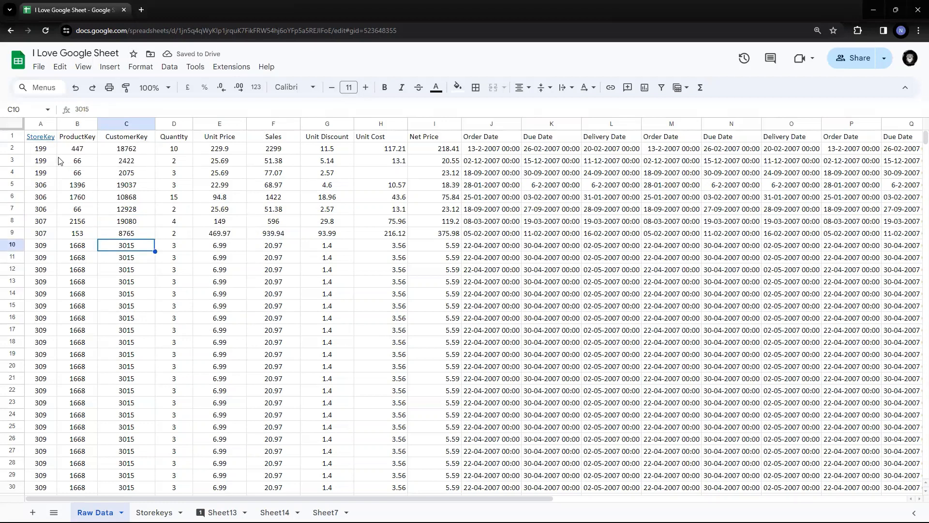
pyautogui.moveTo(39, 139)
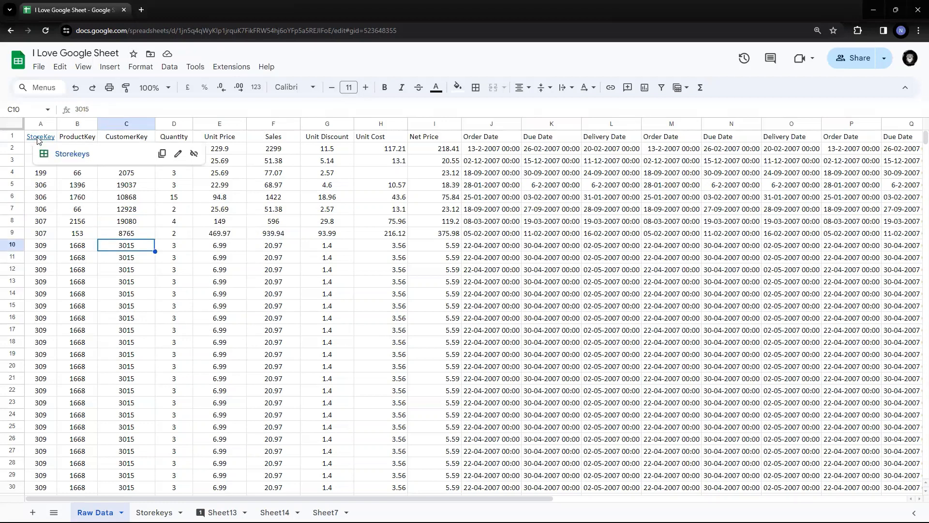
pyautogui.click(68, 154)
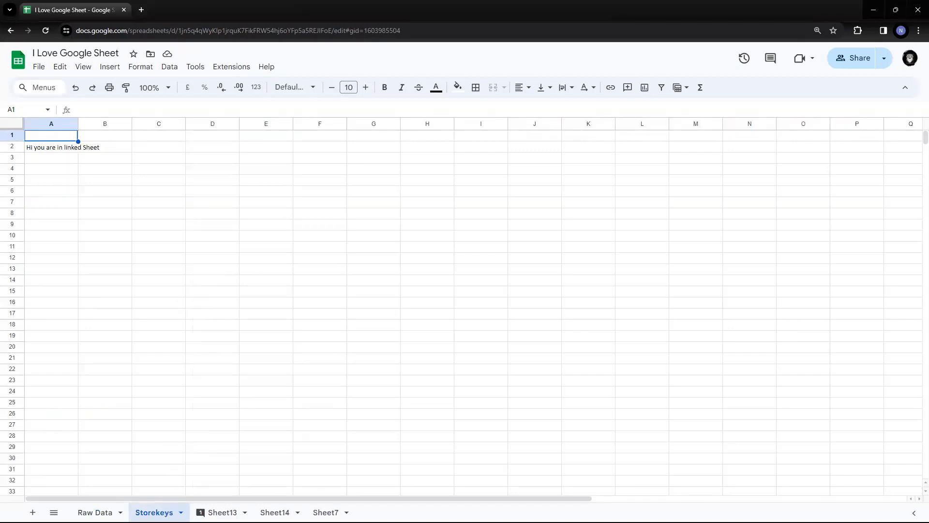
# - Insert a link to the Raw Data sheet in empty cell A1 of the Storekeys sheet
pyautogui.rightClick(53, 140)
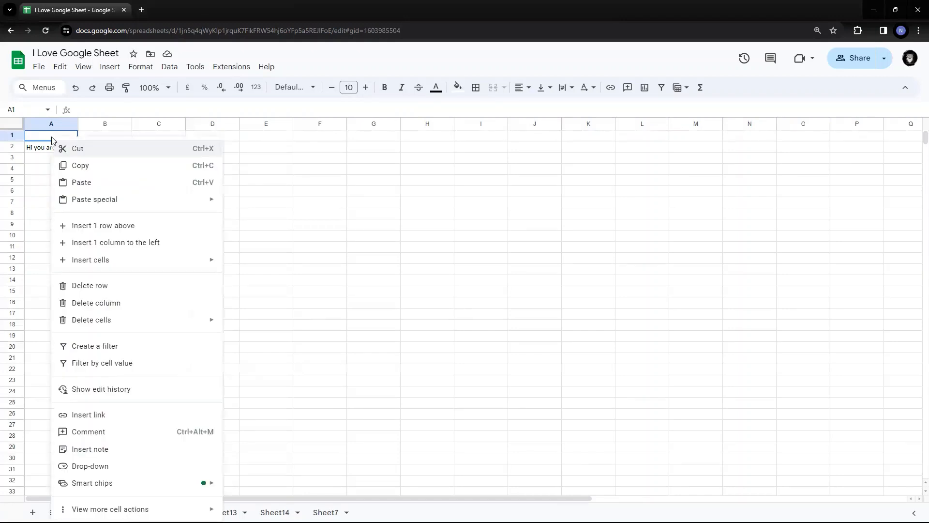
pyautogui.click(95, 419)
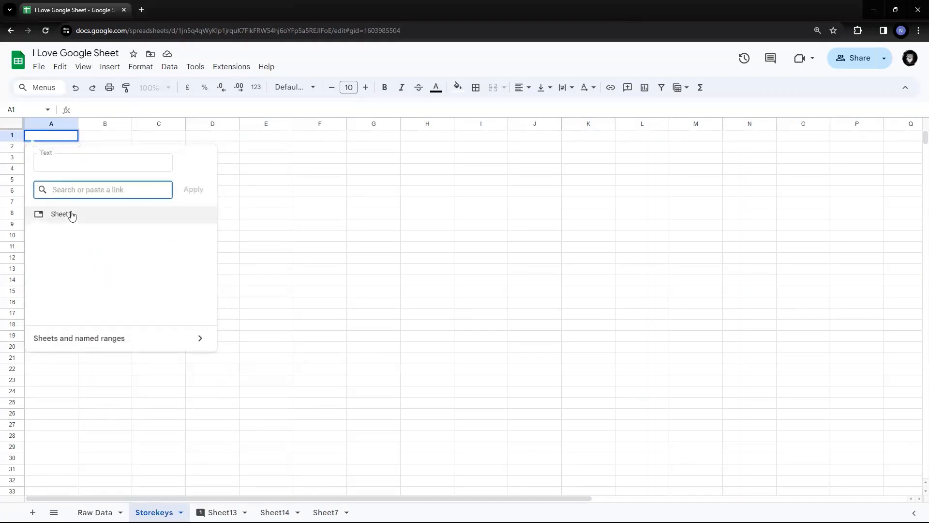
pyautogui.click(96, 338)
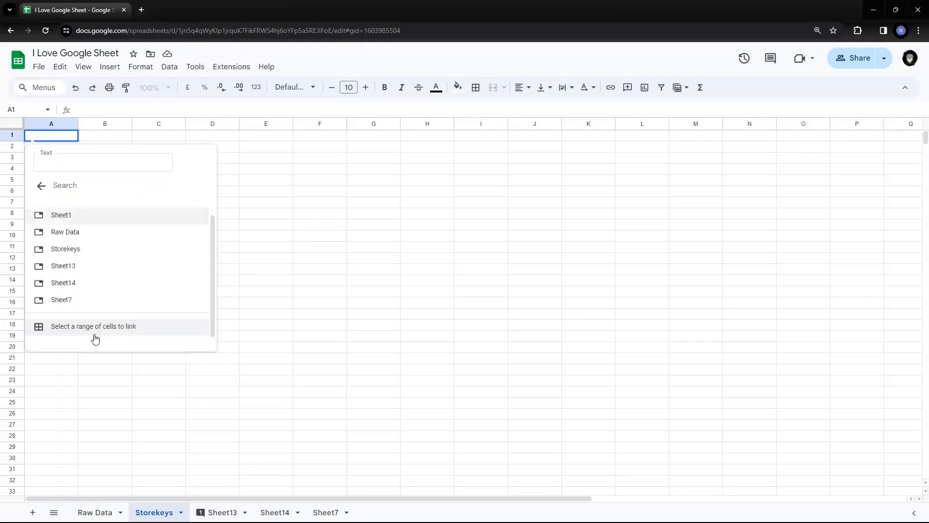
pyautogui.click(63, 229)
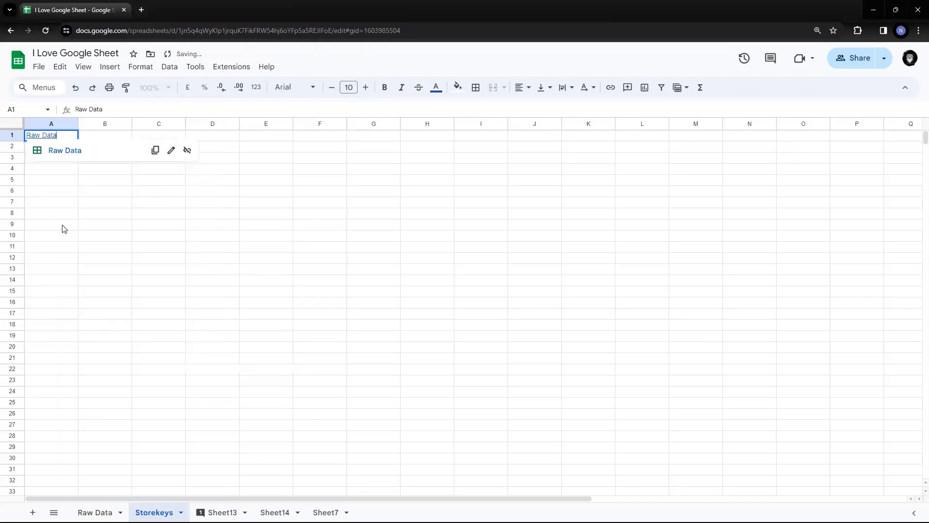
pyautogui.click(100, 216)
# - Test both links by following the one in A1 to Raw Data and the StoreKey link back to Storekeys
pyautogui.moveTo(50, 138)
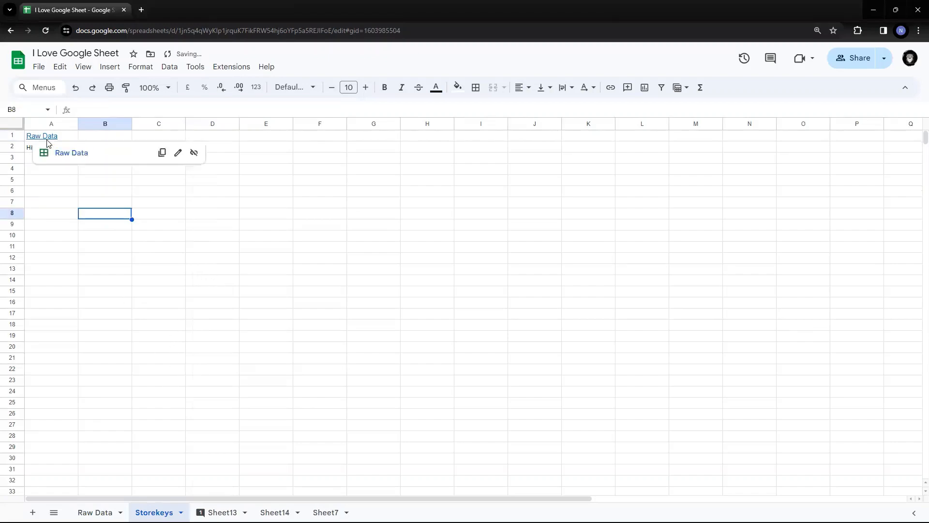
pyautogui.click(62, 154)
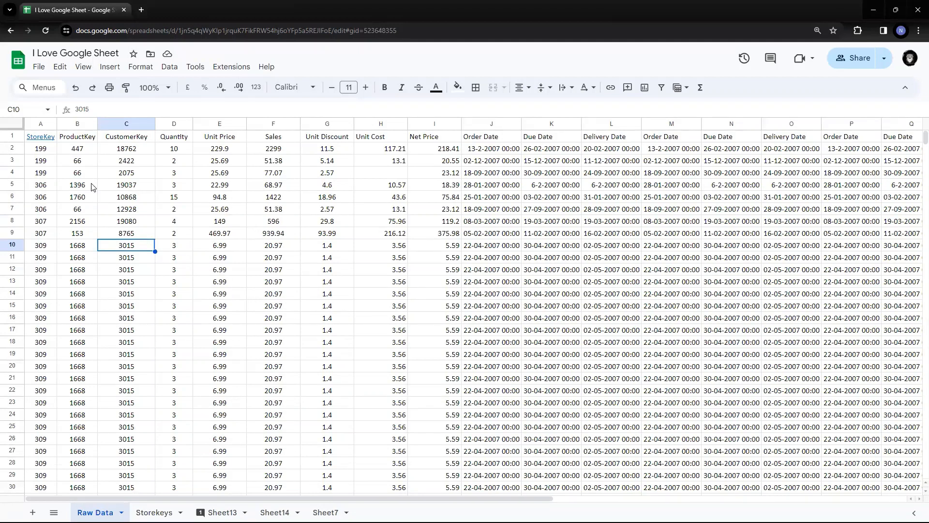
pyautogui.moveTo(41, 140)
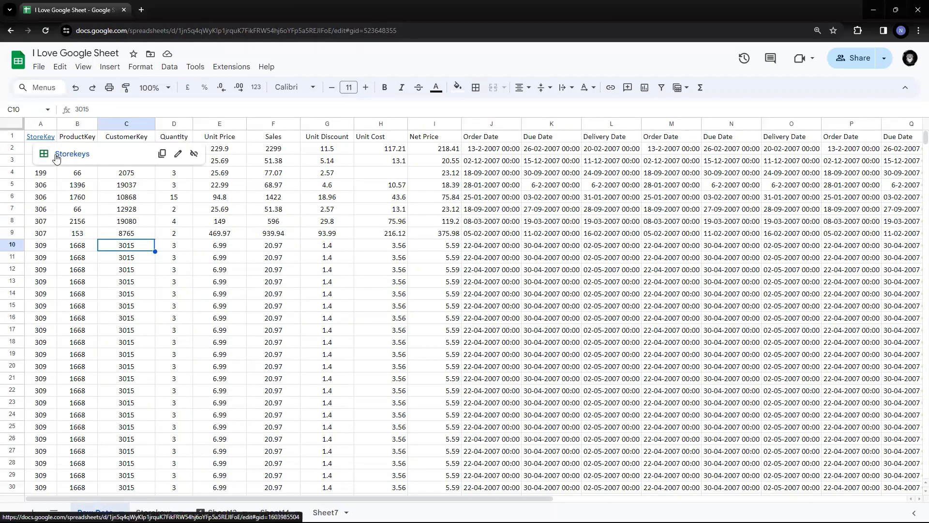
pyautogui.click(57, 155)
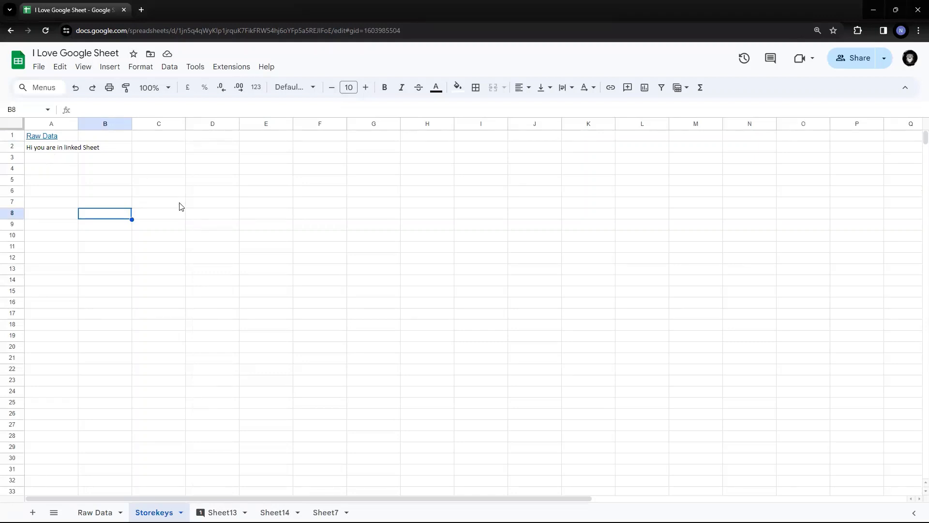
# - Follow the link in cell A1 back to the Raw Data sheet and select the ProductKey header there
pyautogui.click(47, 136)
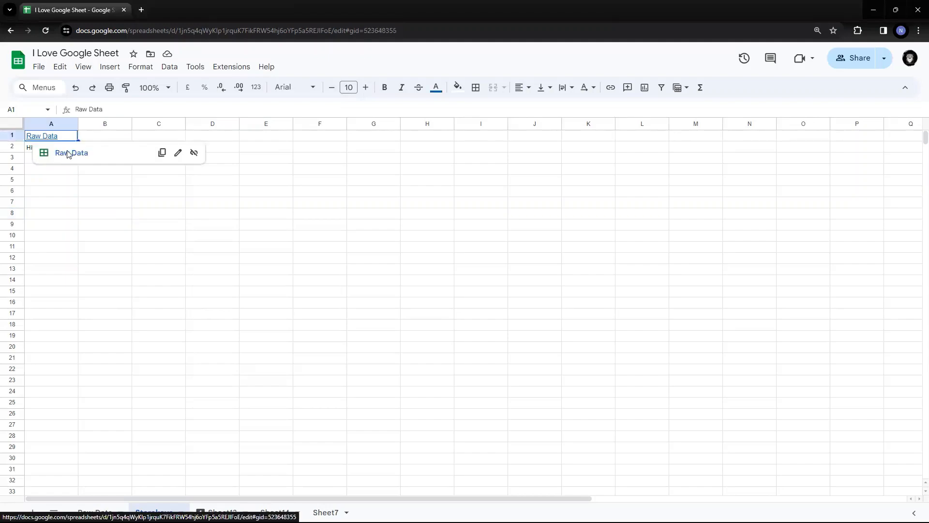
pyautogui.click(67, 153)
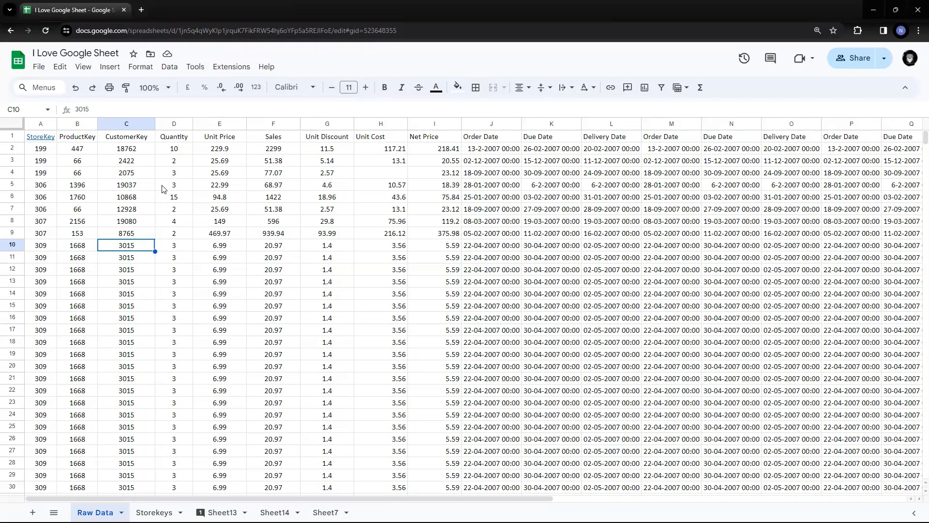
pyautogui.click(91, 140)
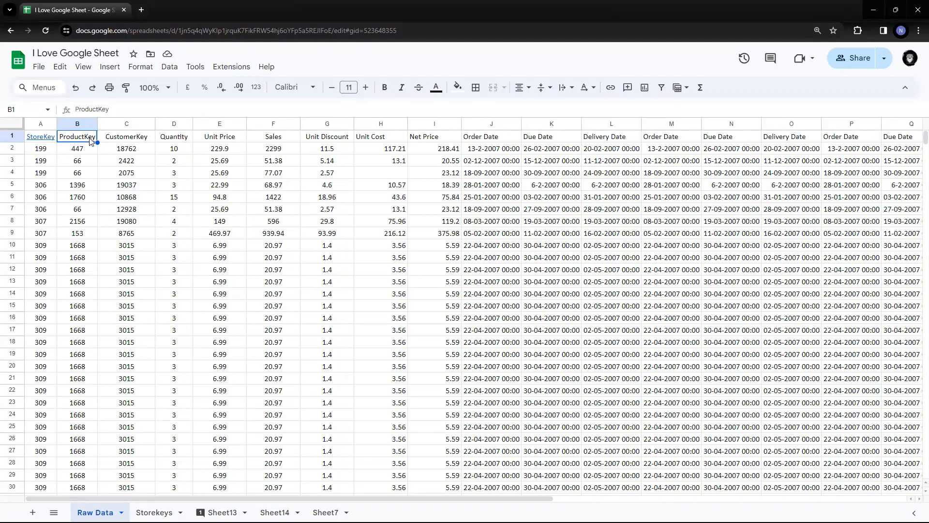
# - Search the web for "wikipedia on google sheet" in a new browser tab and open the Wikipedia article on Google Sheets
pyautogui.click(141, 11)
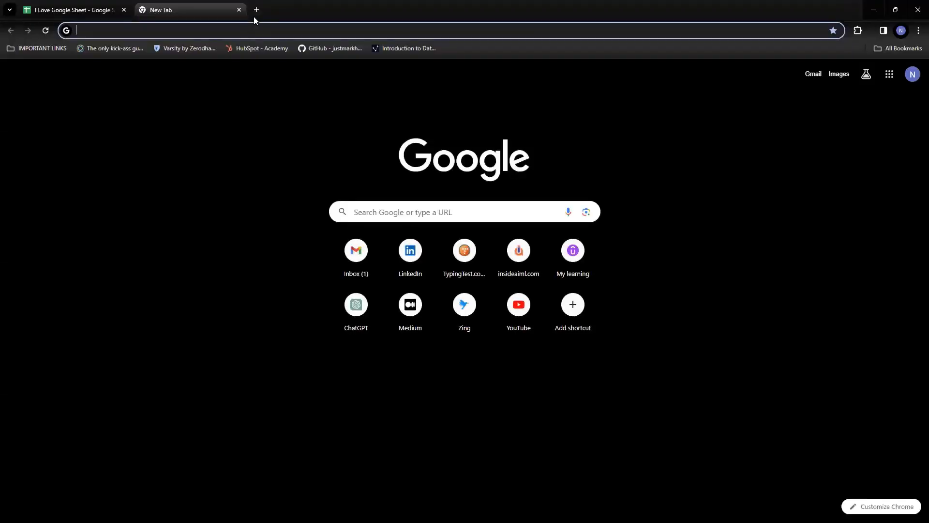
pyautogui.write('wiki')
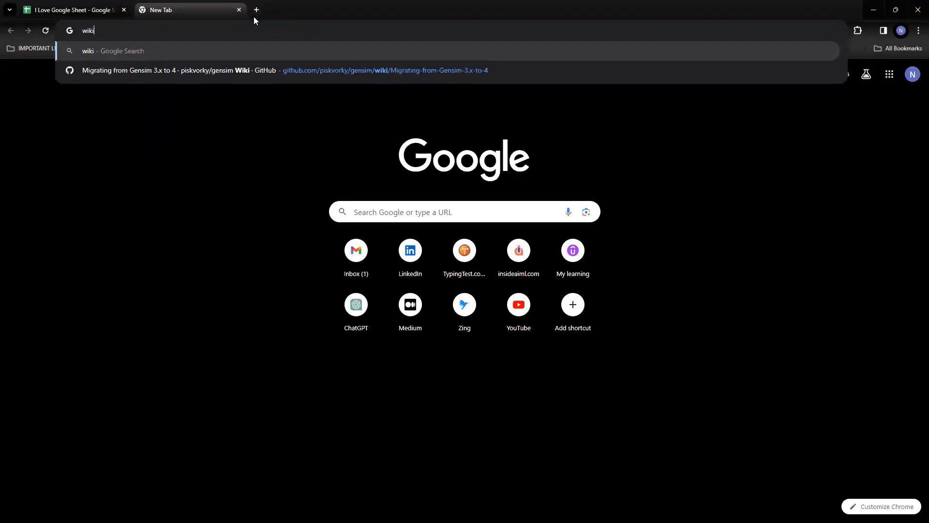
pyautogui.write('pedia')
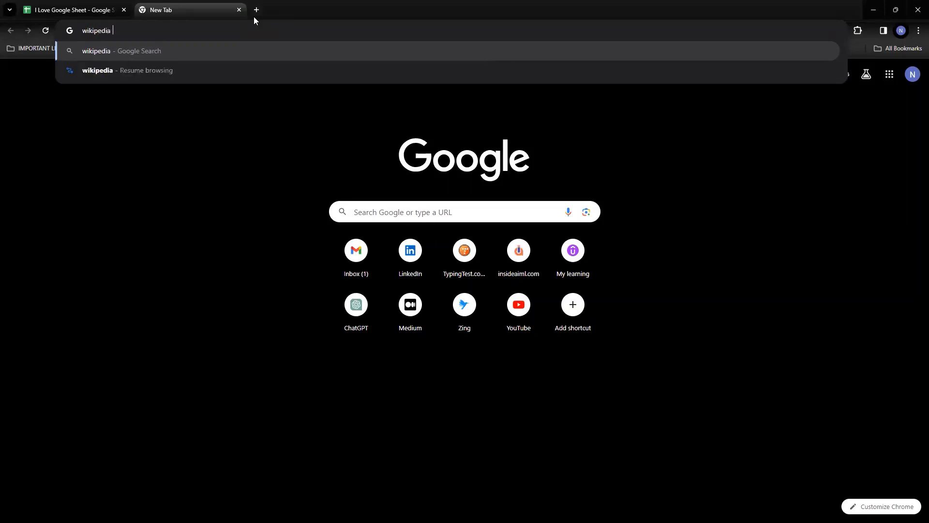
pyautogui.write(' on google sheet')
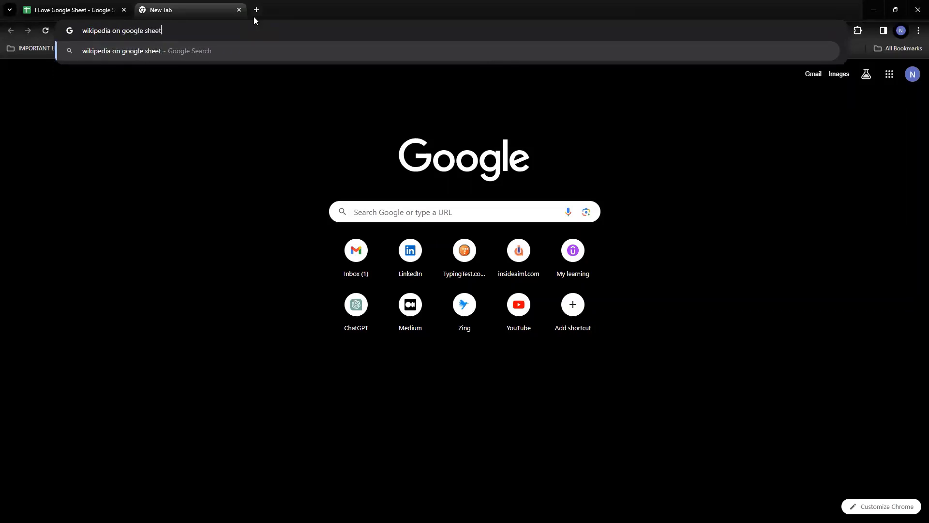
pyautogui.press('Return')
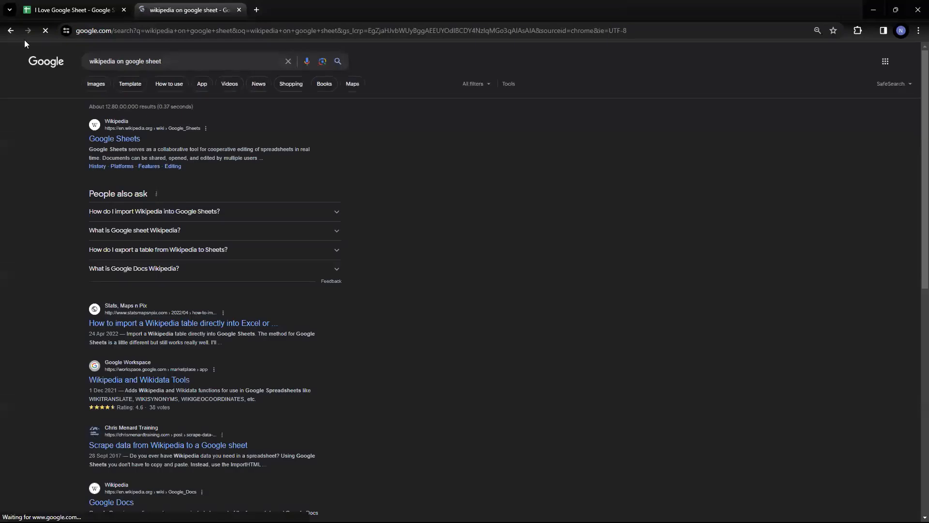
pyautogui.click(120, 144)
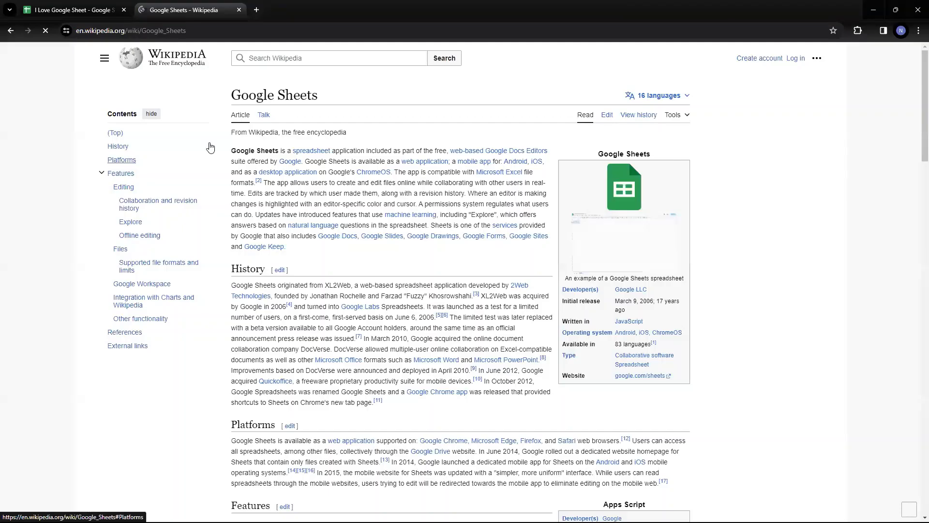
pyautogui.click(81, 10)
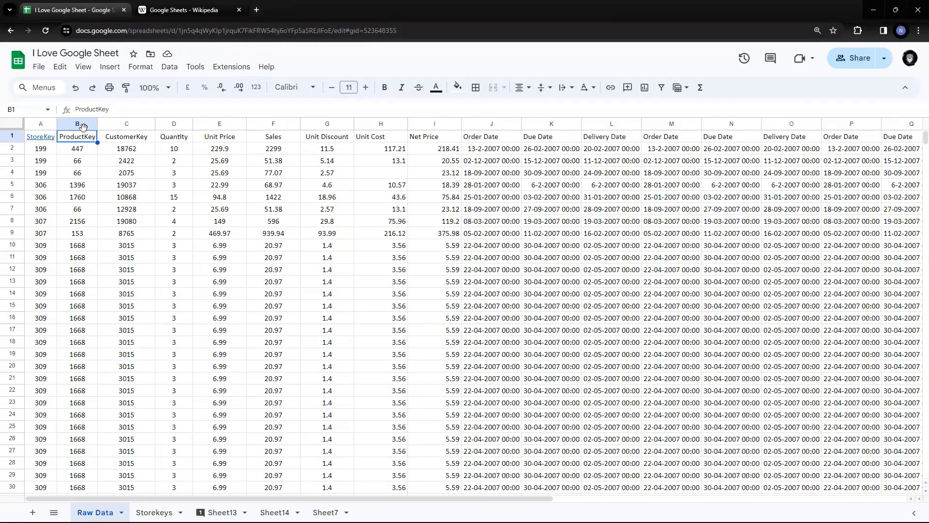
pyautogui.click(185, 7)
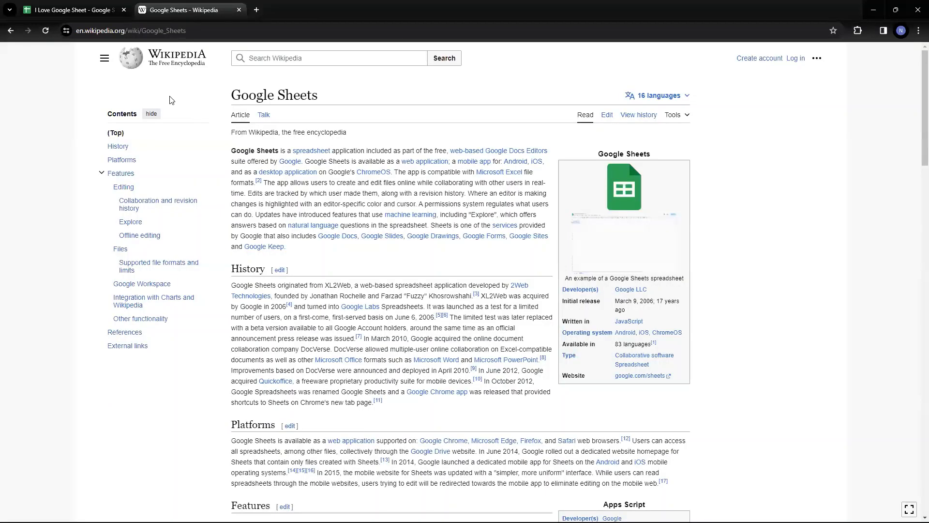
pyautogui.click(42, 11)
pyautogui.click(183, 8)
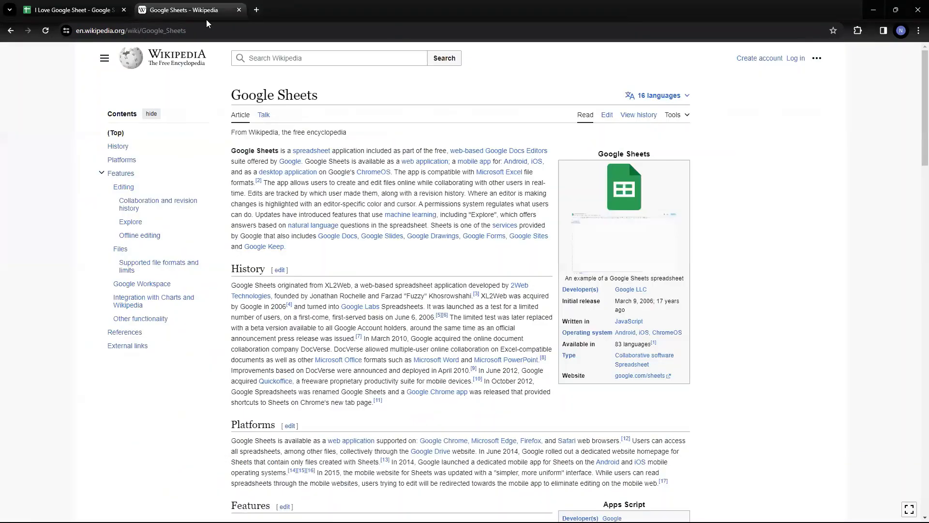
pyautogui.click(254, 31)
pyautogui.hotkey('ctrl', 'a')
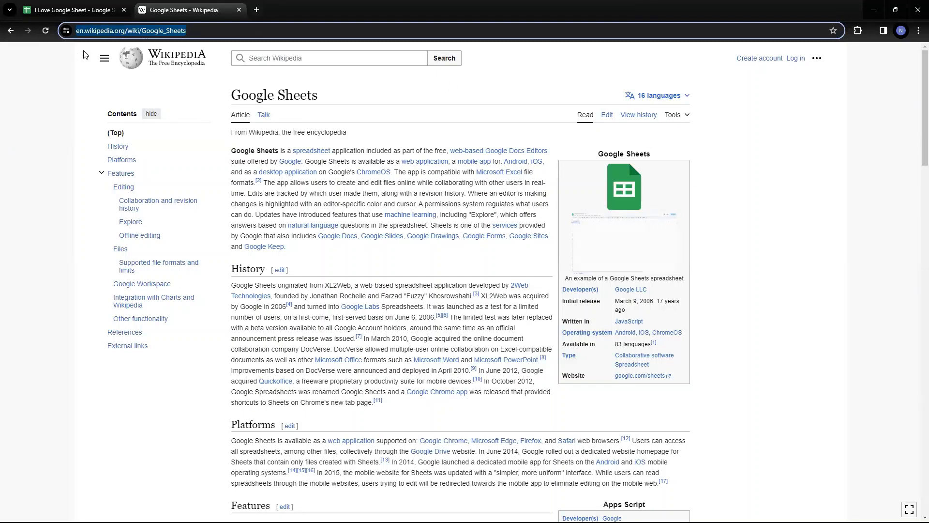
pyautogui.click(235, 32)
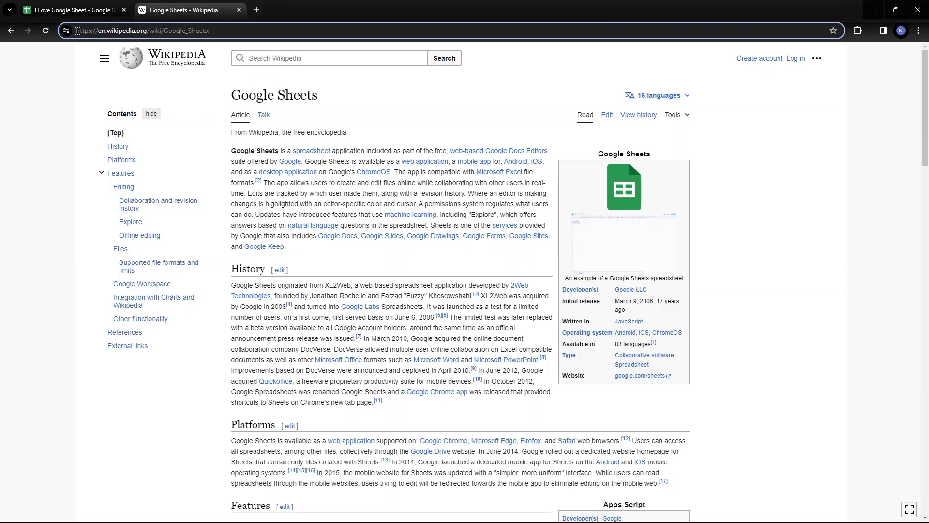
pyautogui.moveTo(77, 31); pyautogui.dragTo(218, 30)
pyautogui.hotkey('ctrl', 'c')
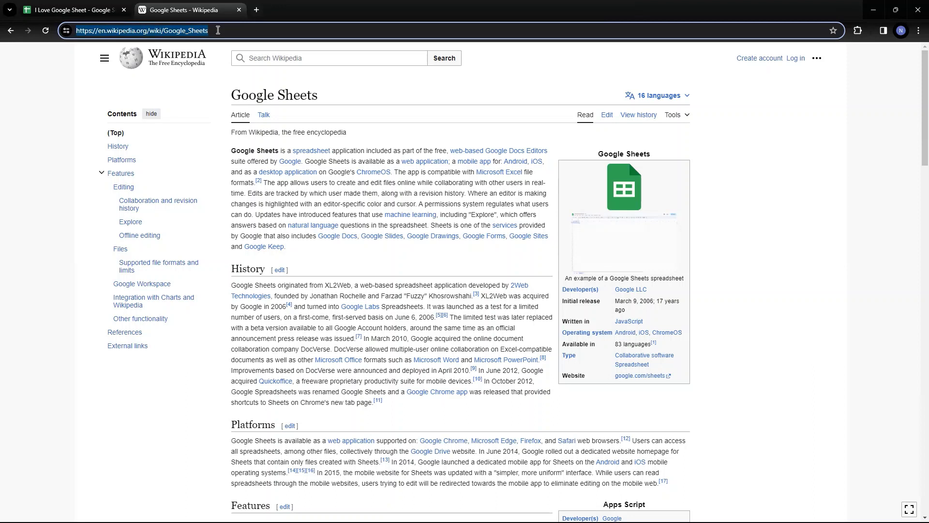
pyautogui.click(58, 9)
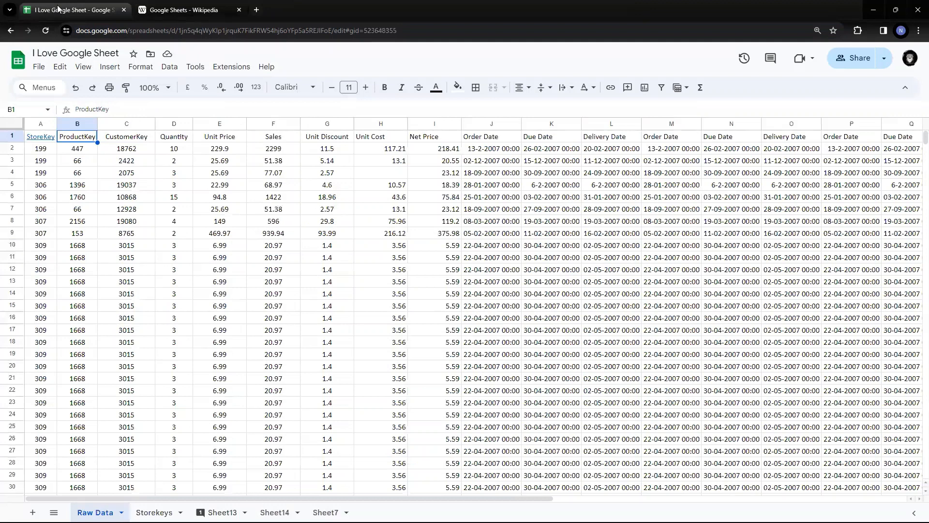
pyautogui.click(120, 199)
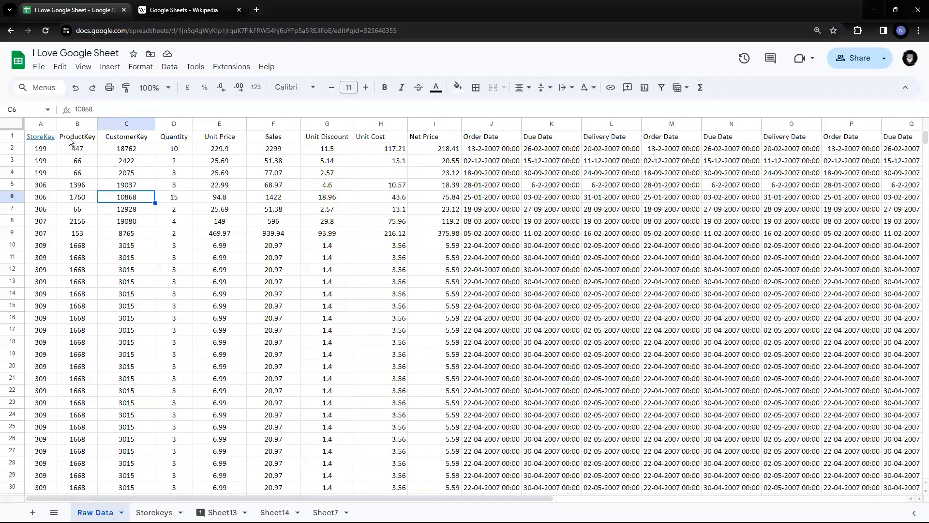
pyautogui.click(71, 140)
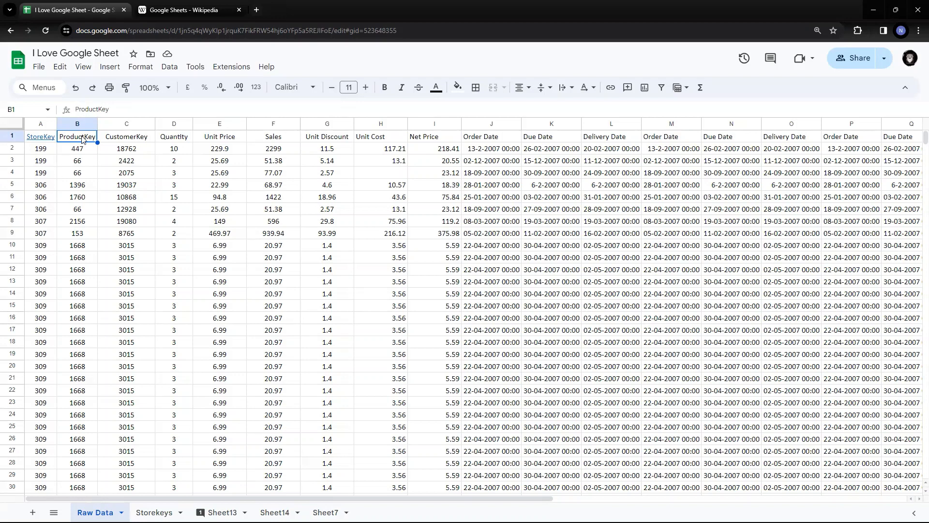
pyautogui.rightClick(83, 139)
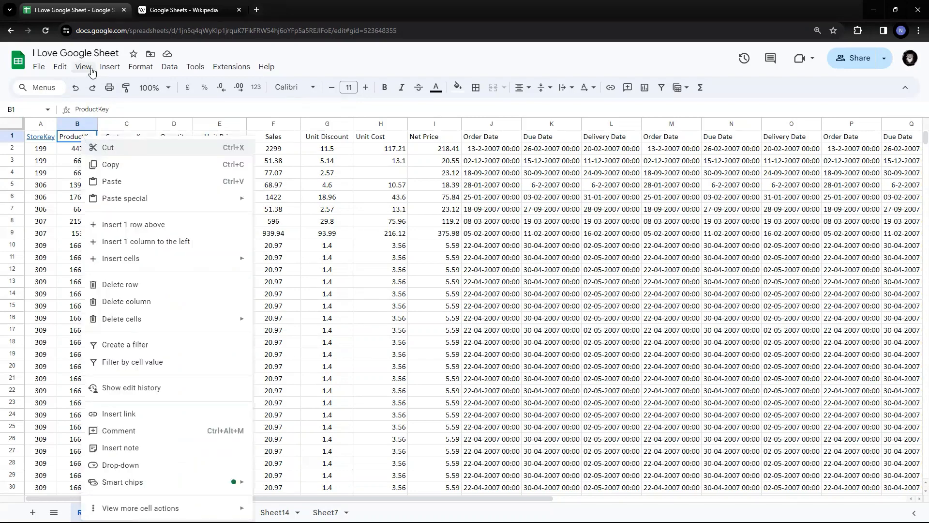
pyautogui.click(107, 69)
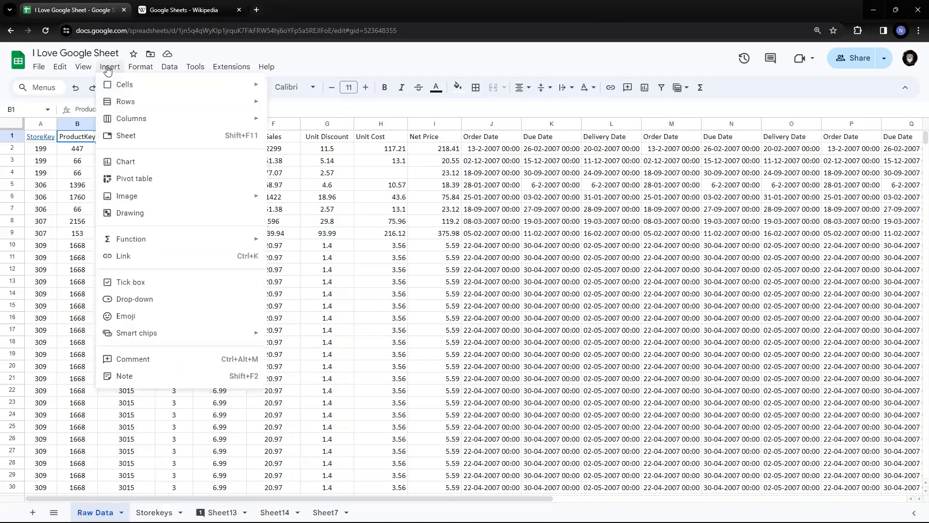
pyautogui.click(136, 256)
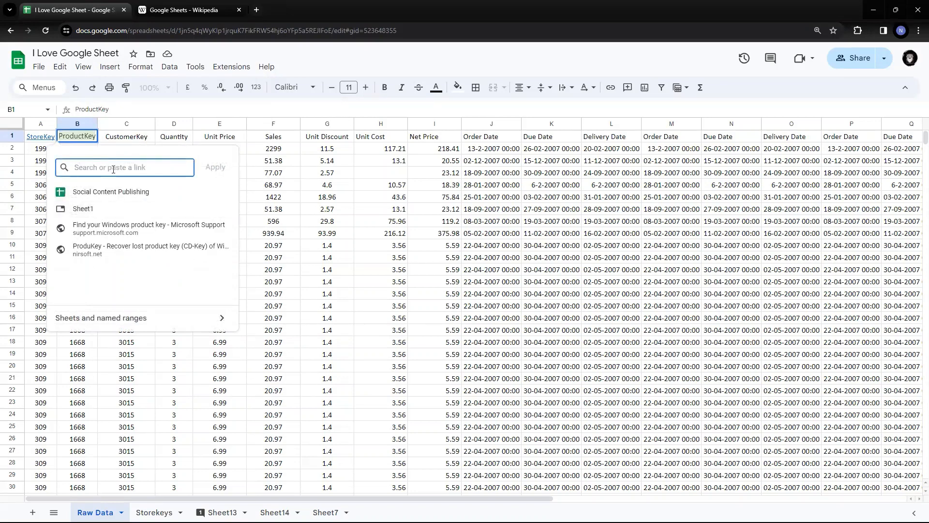
pyautogui.hotkey('ctrl', 'v')
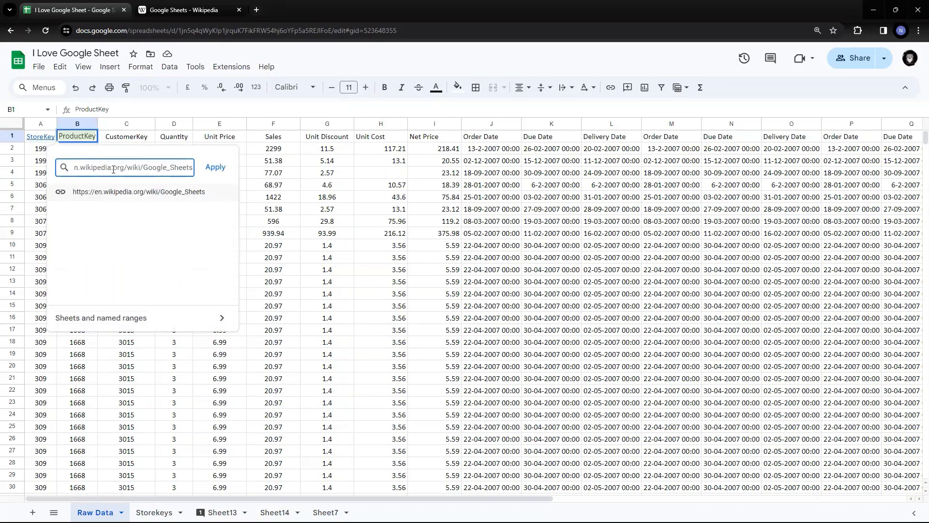
pyautogui.click(217, 167)
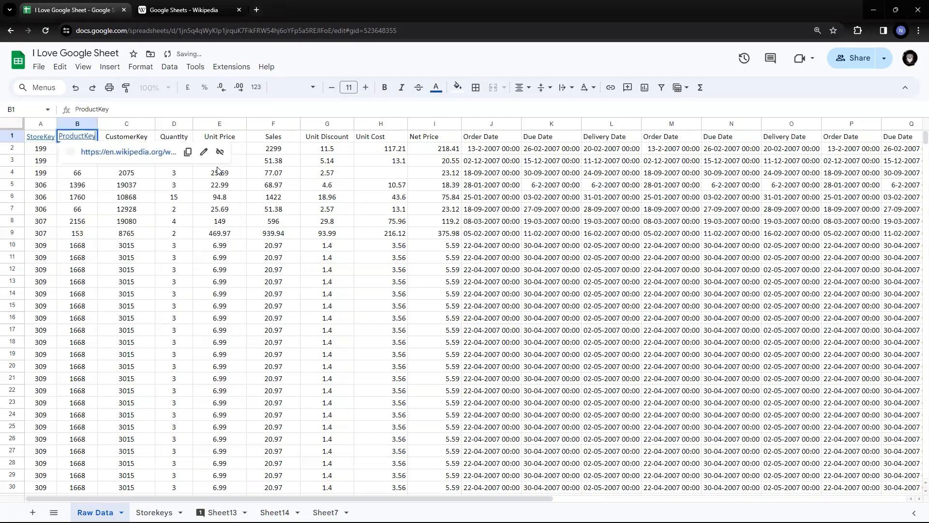
pyautogui.click(402, 248)
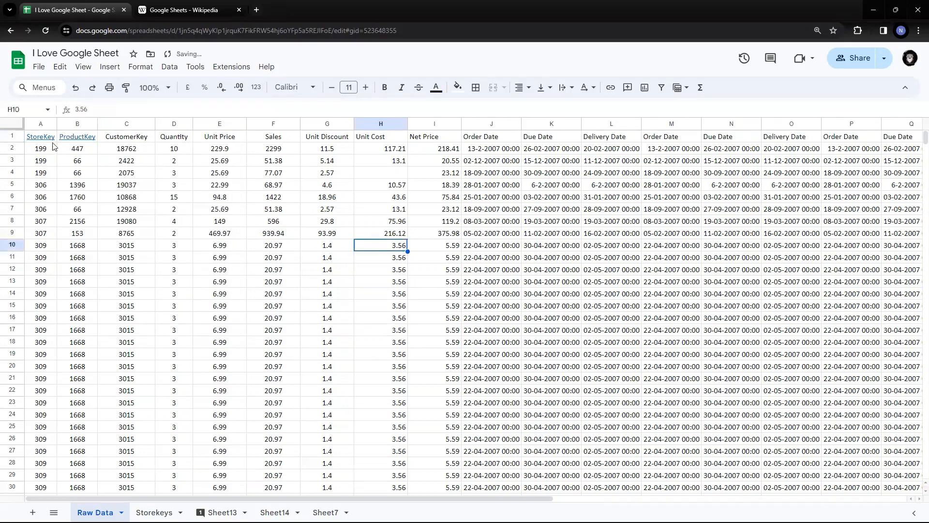
# - Retest the sheet links by following StoreKey to the Storekeys sheet and its Raw Data link back
pyautogui.moveTo(42, 144)
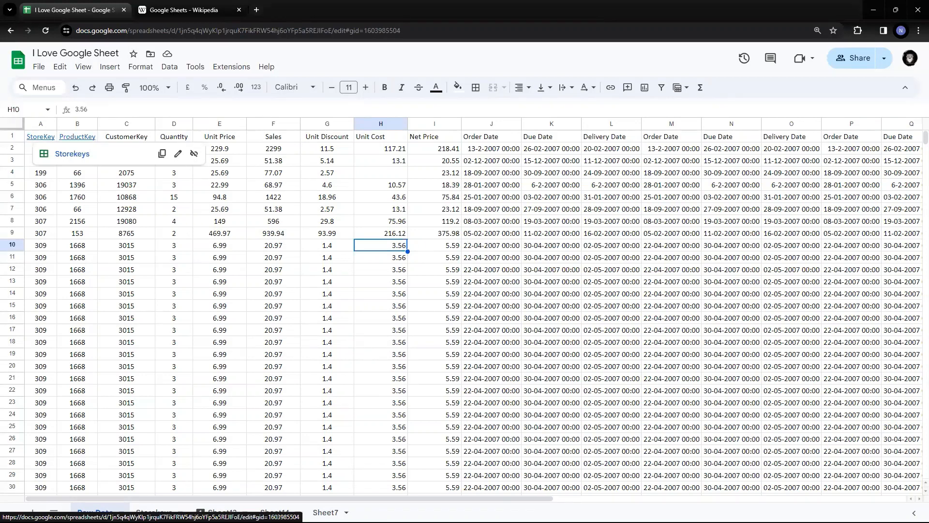
pyautogui.click(79, 156)
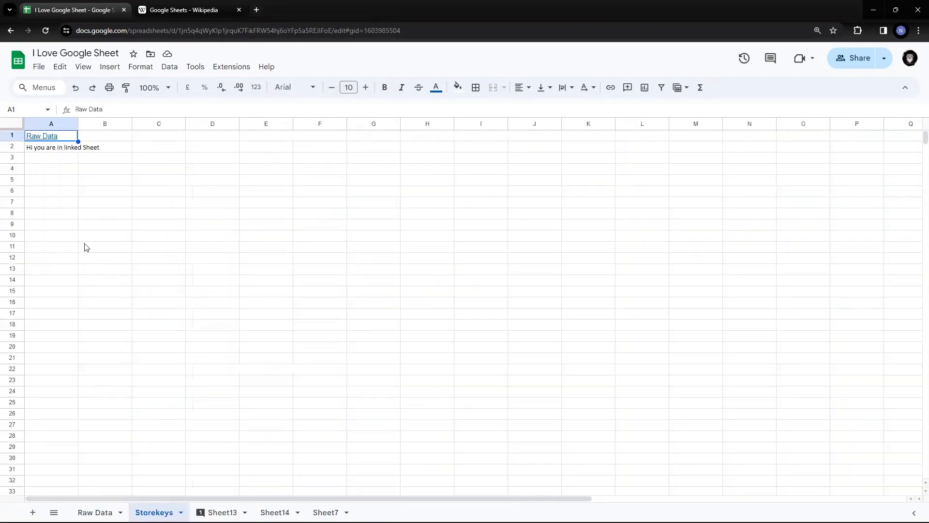
pyautogui.moveTo(46, 139)
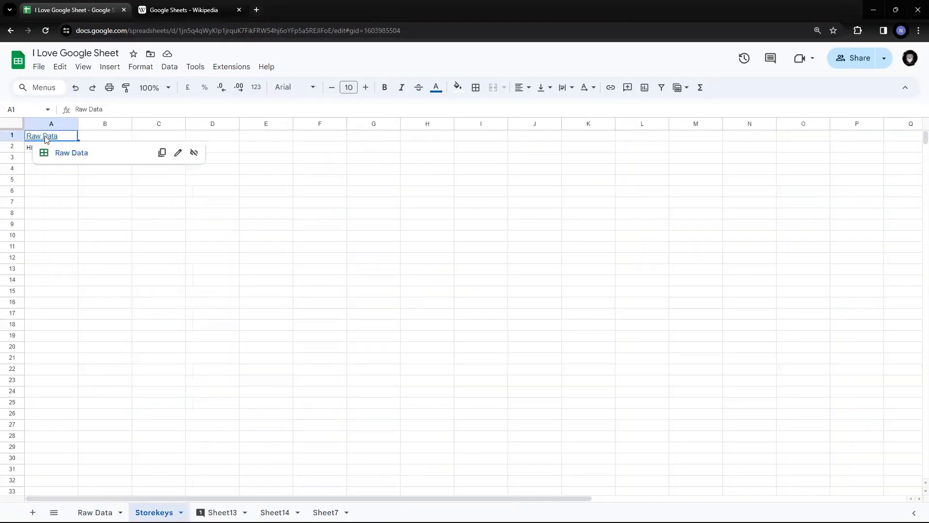
pyautogui.click(72, 153)
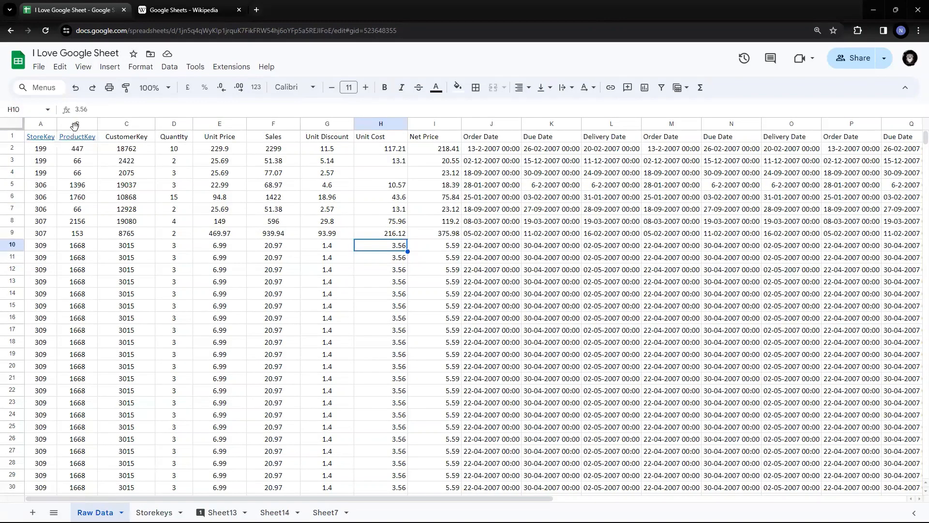
# - Follow the ProductKey header's link to the Wikipedia article, then close both Wikipedia tabs to return to the spreadsheet
pyautogui.click(79, 141)
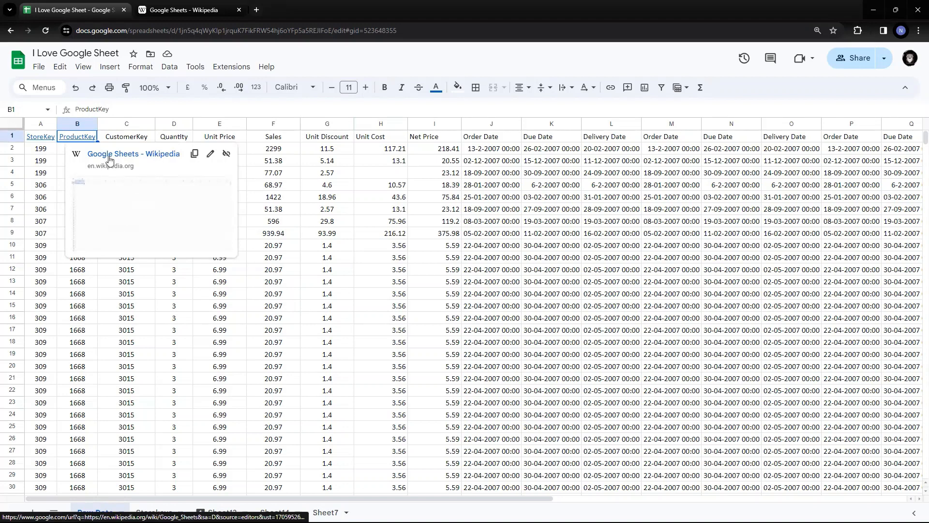
pyautogui.click(135, 158)
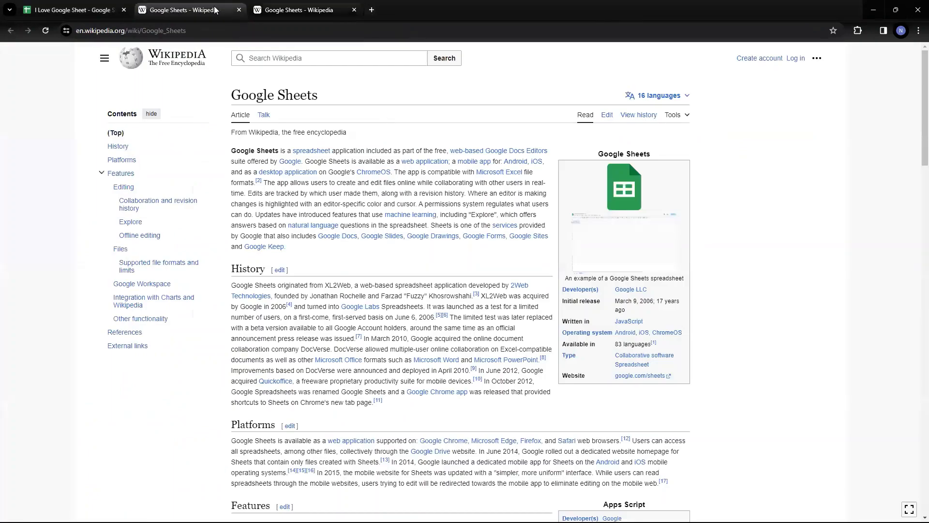
pyautogui.click(239, 10)
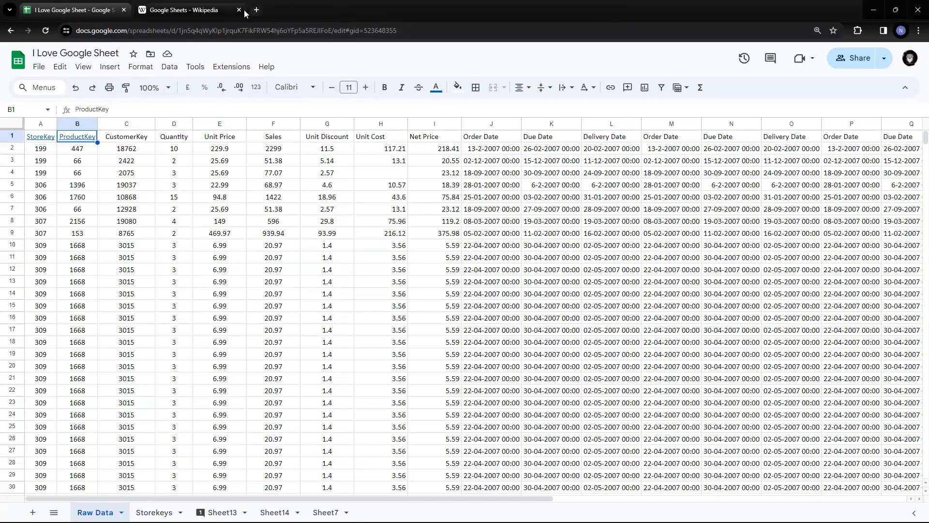
pyautogui.click(203, 10)
pyautogui.click(239, 10)
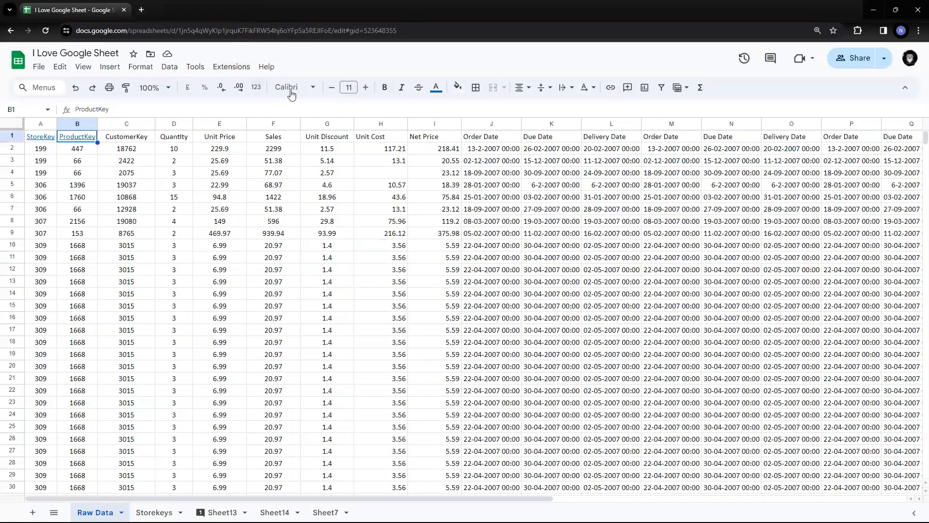
pyautogui.click(67, 72)
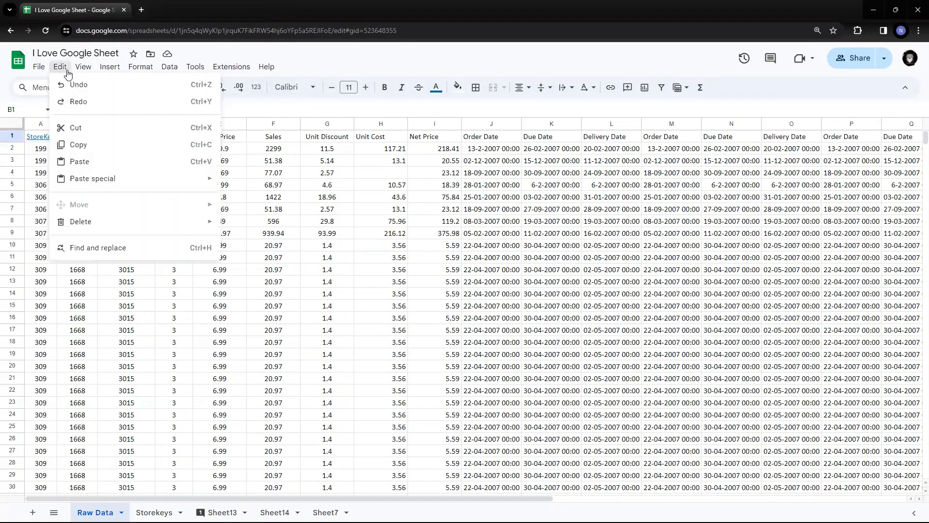
pyautogui.moveTo(110, 67)
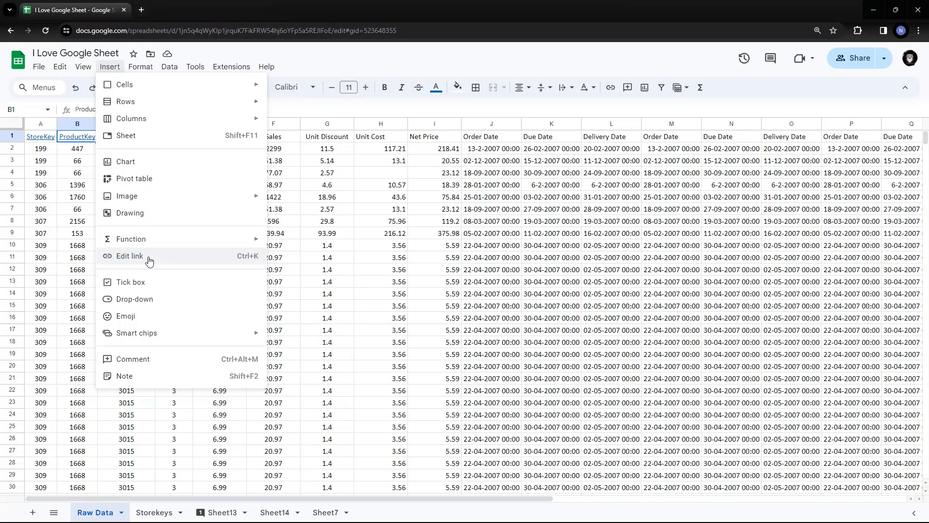
pyautogui.click(331, 204)
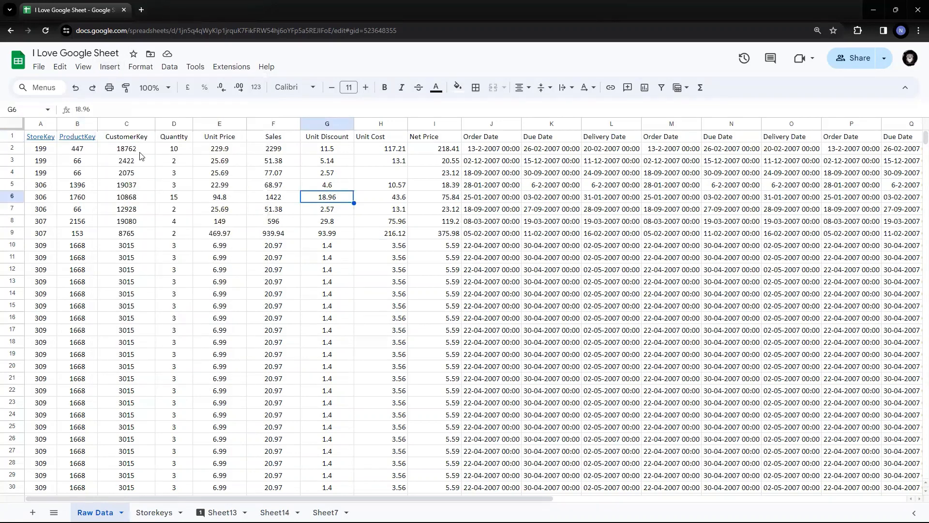
# - Compare the link commands offered for the linked StoreKey header and the unlinked Quantity header in Raw Data
pyautogui.click(40, 141)
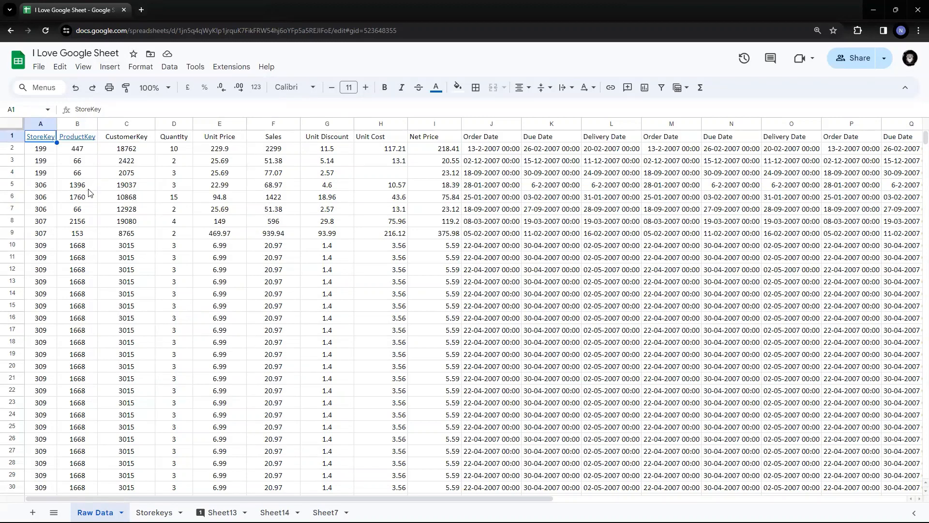
pyautogui.moveTo(44, 140)
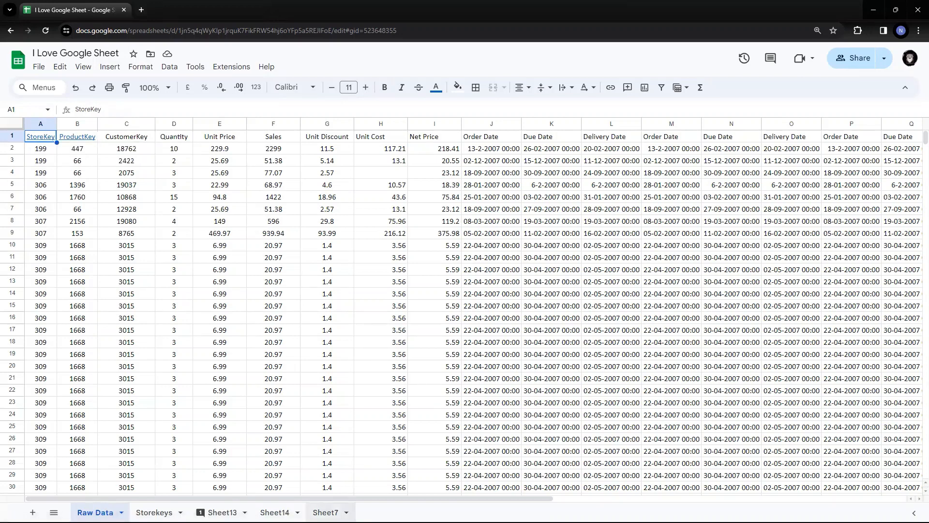
pyautogui.rightClick(42, 140)
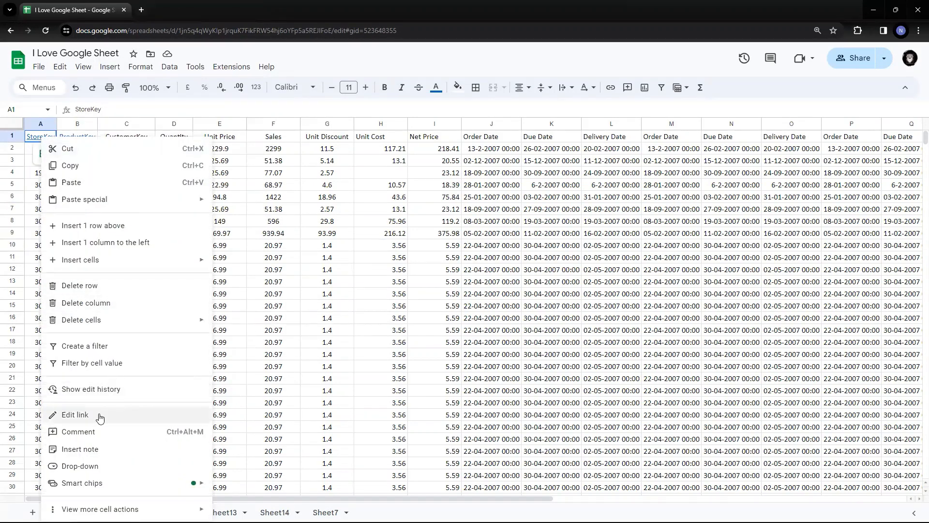
pyautogui.click(110, 68)
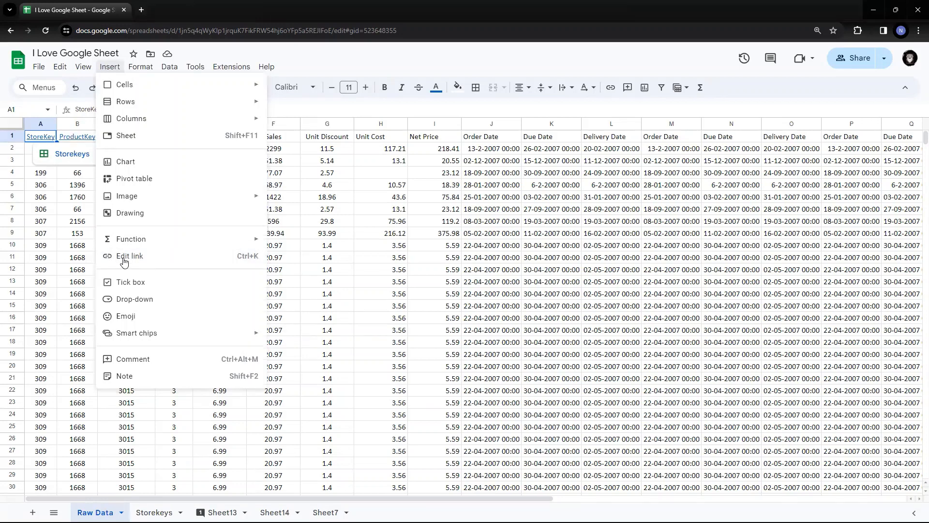
pyautogui.click(314, 193)
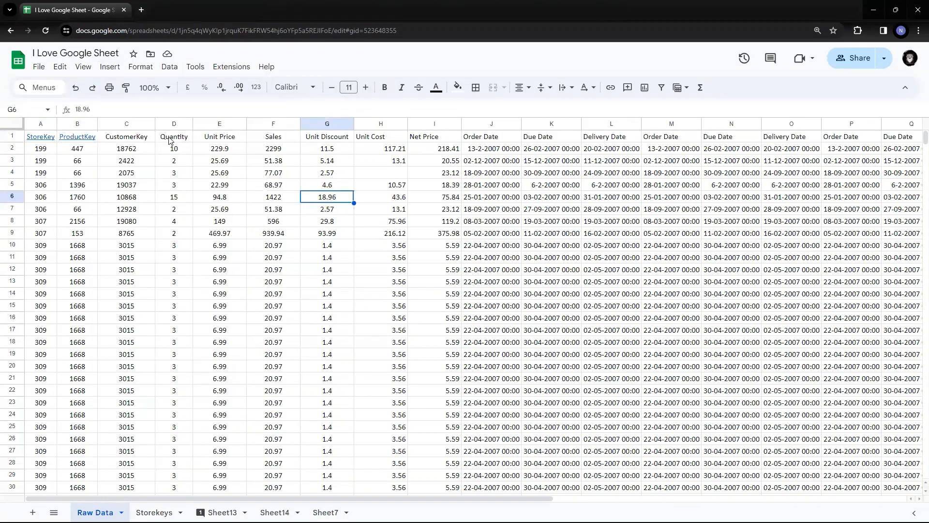
pyautogui.click(169, 141)
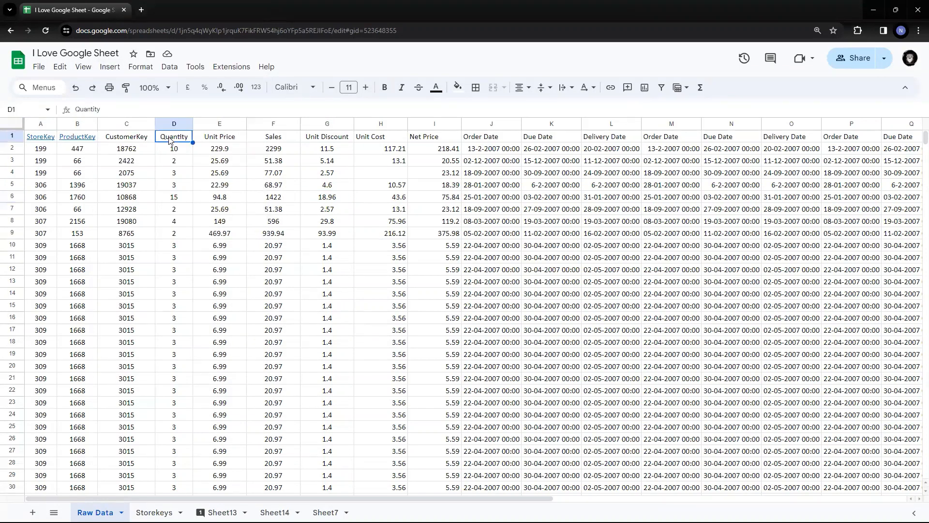
pyautogui.click(109, 66)
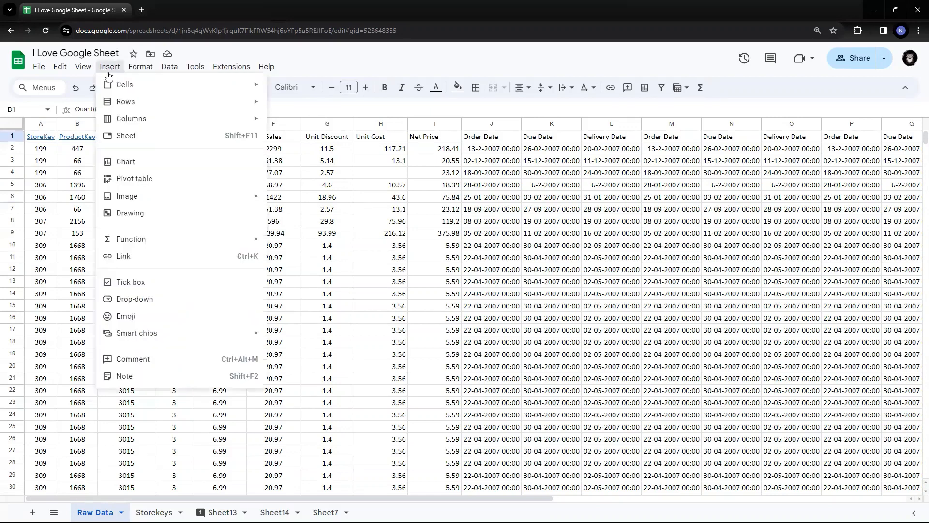
pyautogui.click(327, 212)
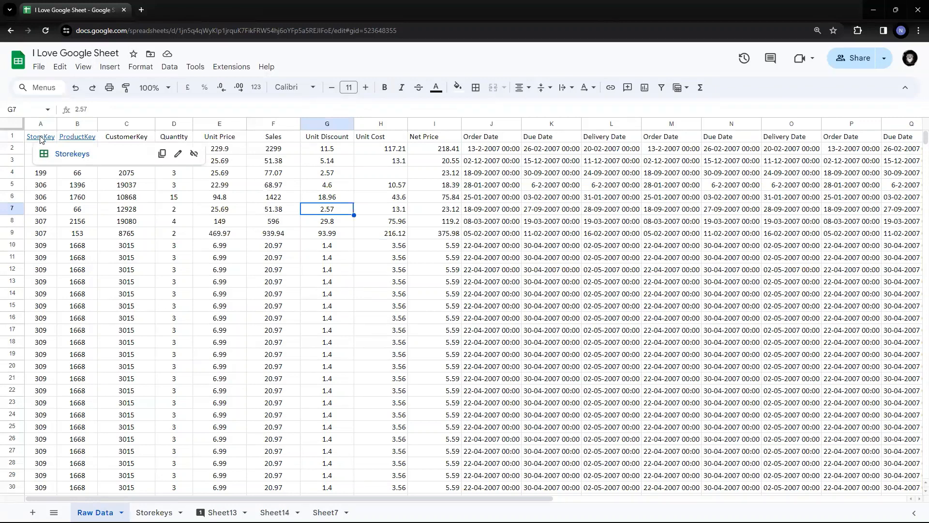
# - Edit the link in cell A1 to display StoreKeyssss and point to Sheet7, and widen column A to fit the header
pyautogui.click(40, 135)
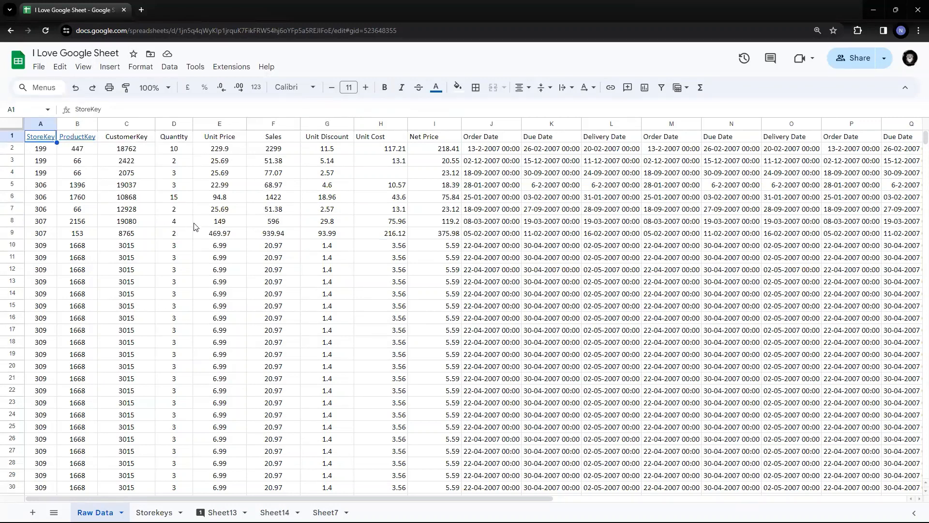
pyautogui.click(110, 66)
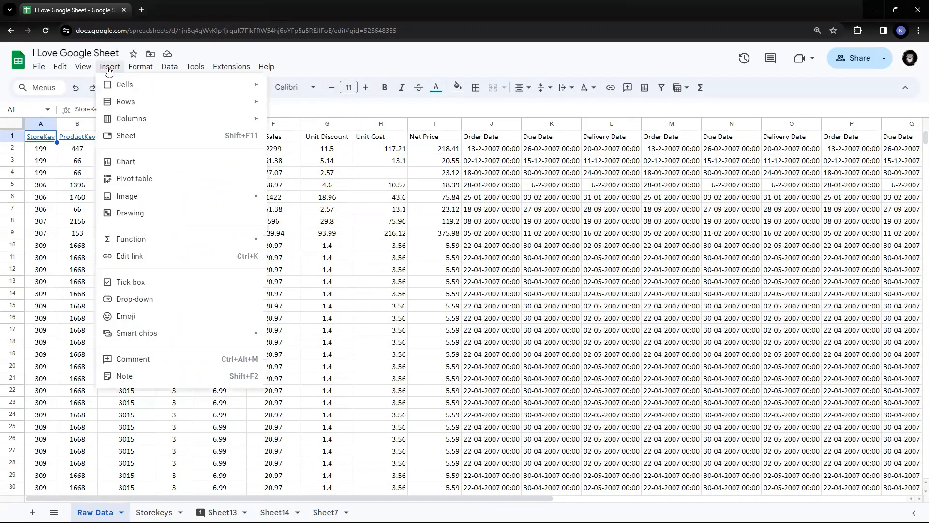
pyautogui.click(137, 260)
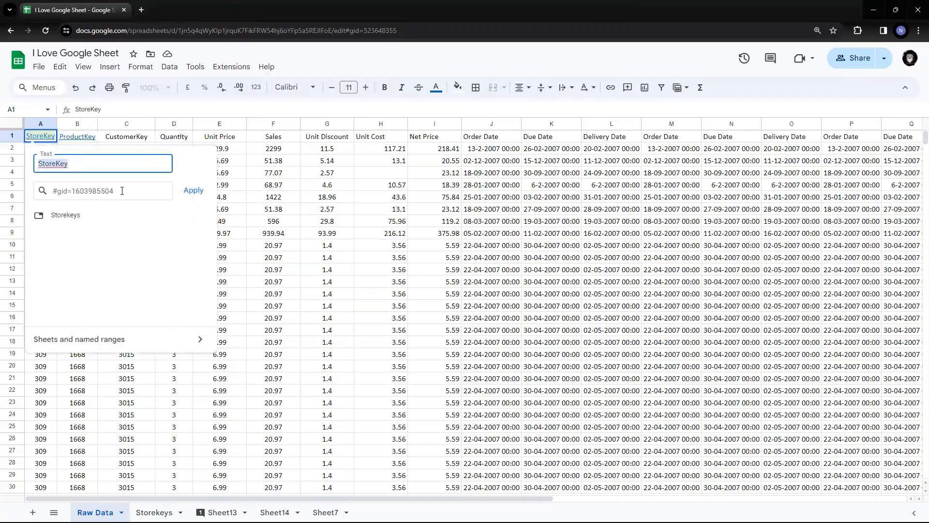
pyautogui.click(85, 168)
pyautogui.write('ssss')
pyautogui.click(112, 348)
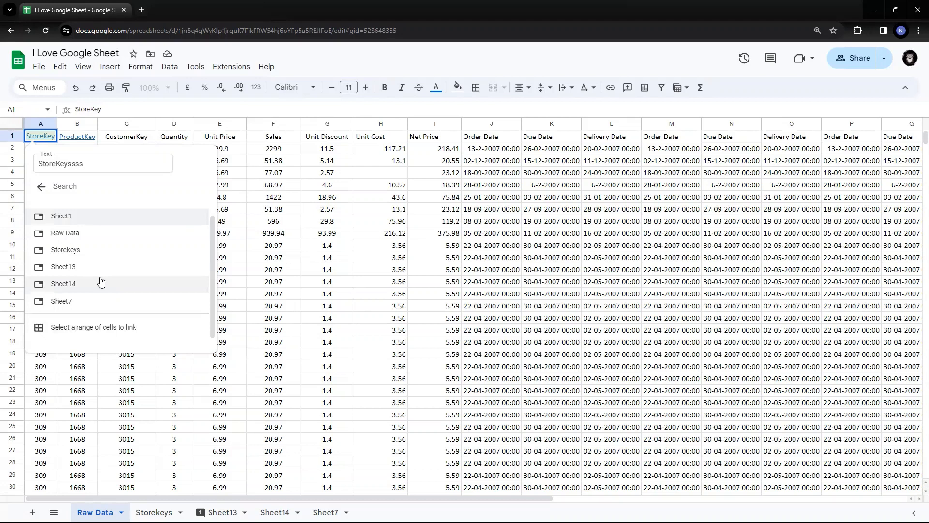
pyautogui.click(62, 301)
pyautogui.click(227, 246)
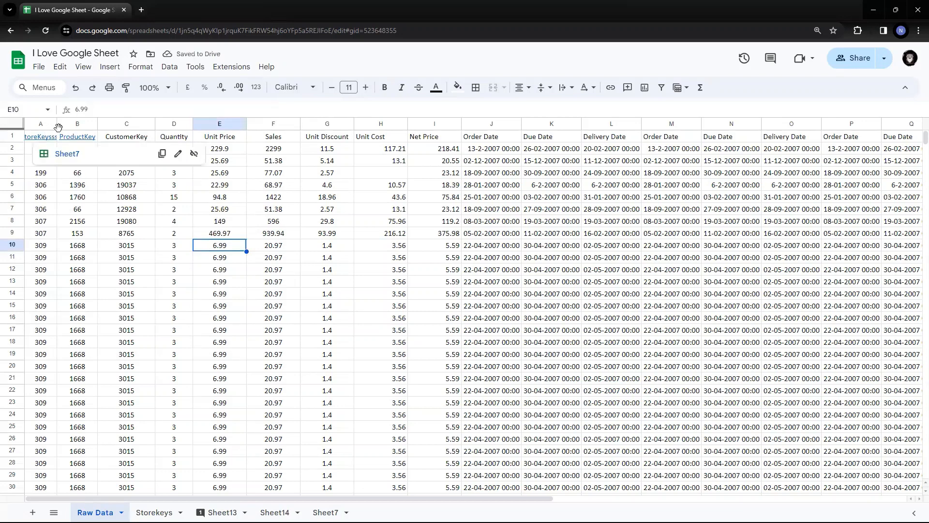
pyautogui.moveTo(57, 125); pyautogui.dragTo(68, 125)
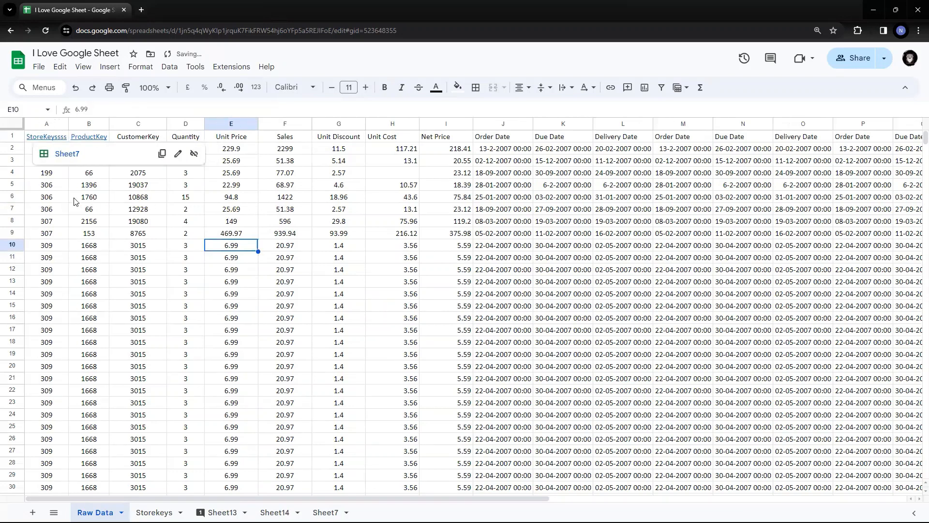
# - Test the StoreKeyssss header's link by following it to Sheet7, and return to the Raw Data sheet
pyautogui.click(76, 198)
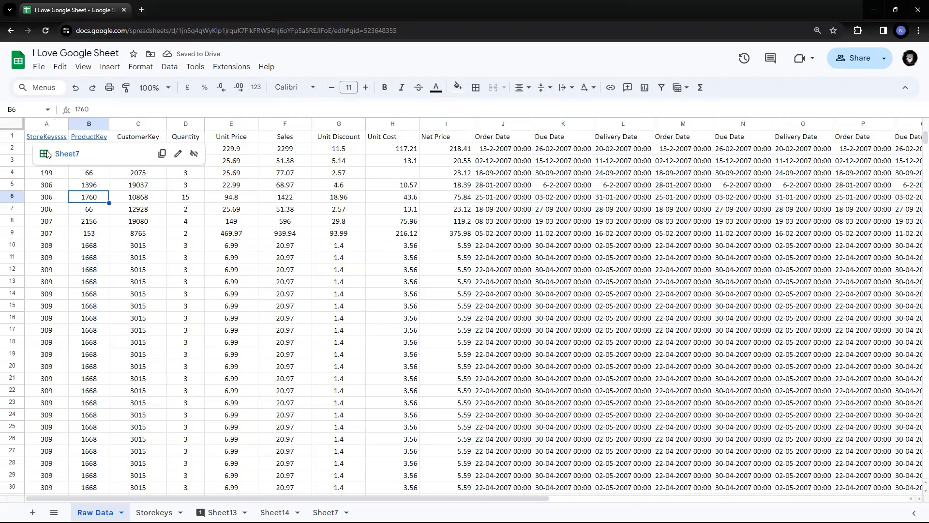
pyautogui.click(74, 158)
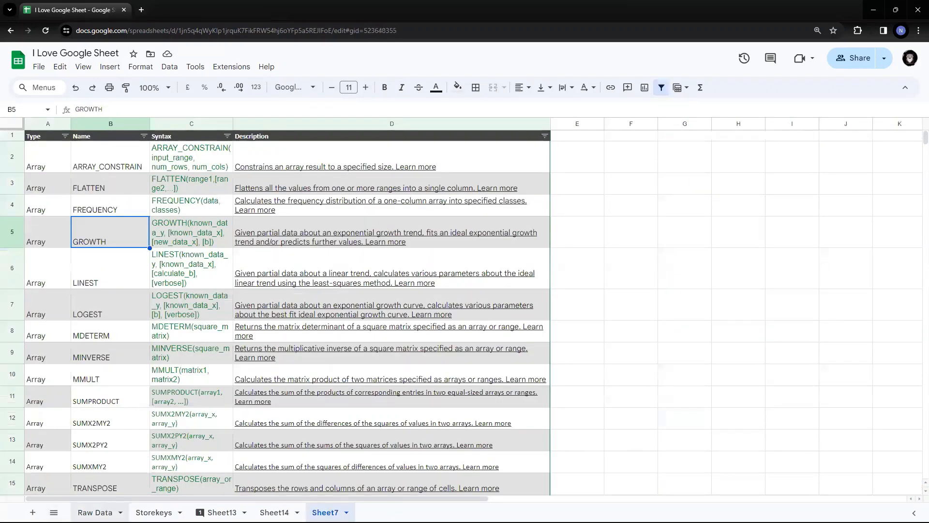
pyautogui.click(99, 511)
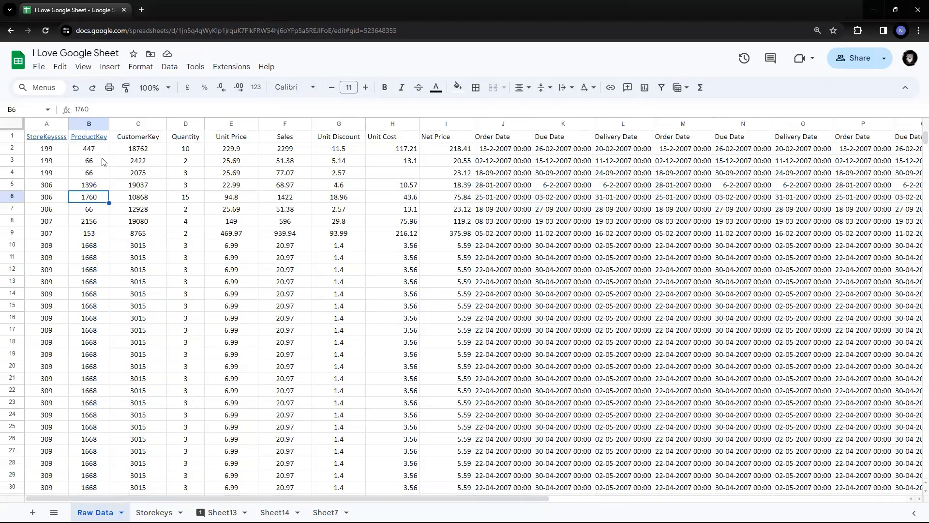
pyautogui.moveTo(34, 140)
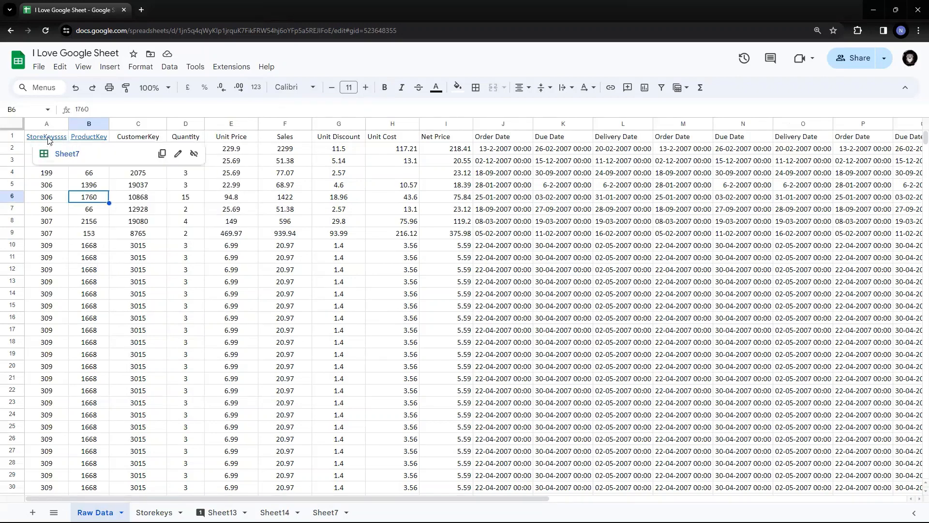
pyautogui.moveTo(89, 137)
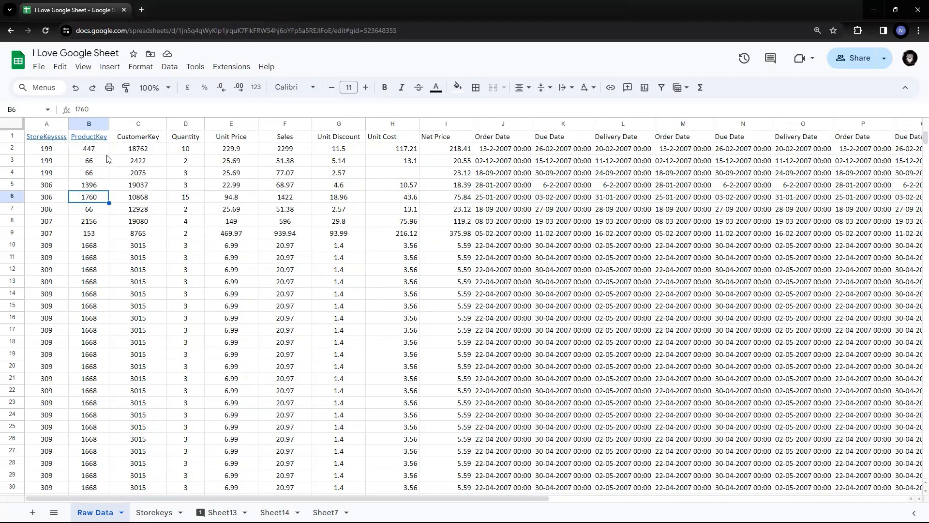
# - Remove the link from the StoreKeyssss header in cell A1
pyautogui.click(107, 151)
pyautogui.click(153, 142)
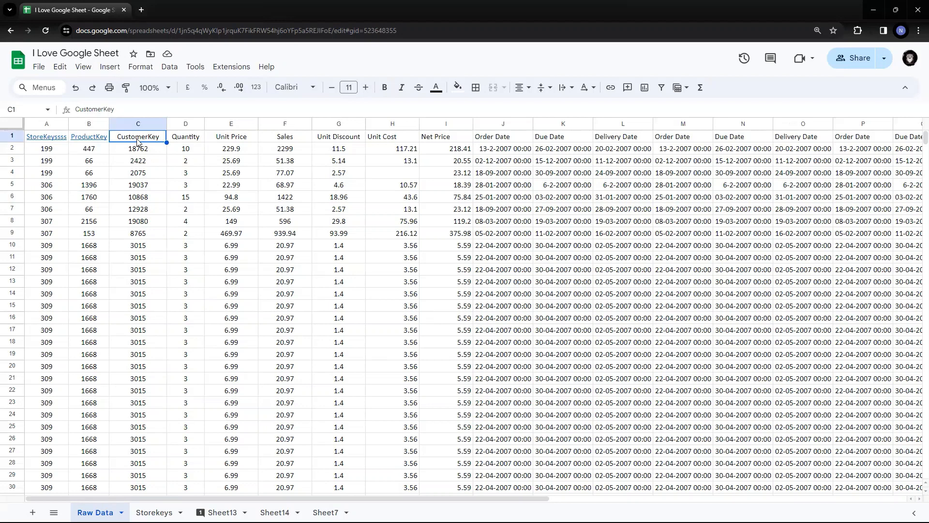
pyautogui.click(54, 139)
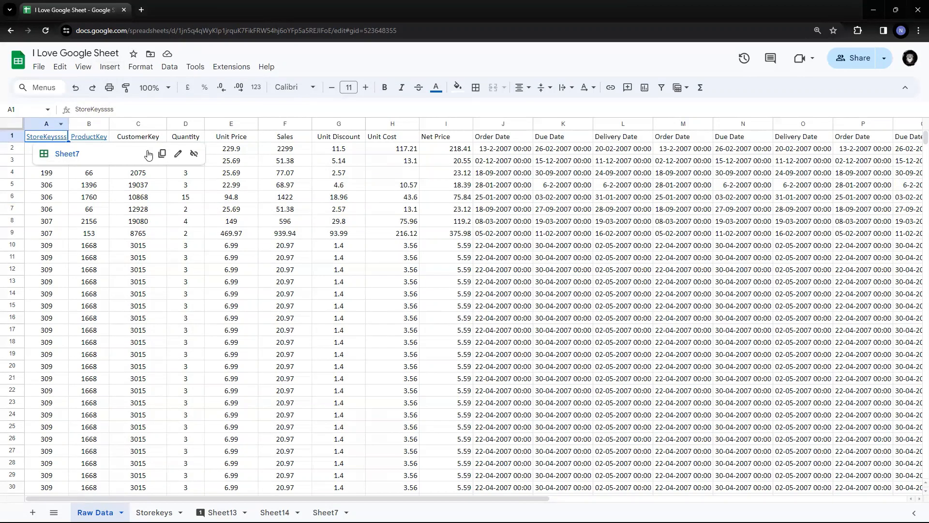
pyautogui.click(194, 154)
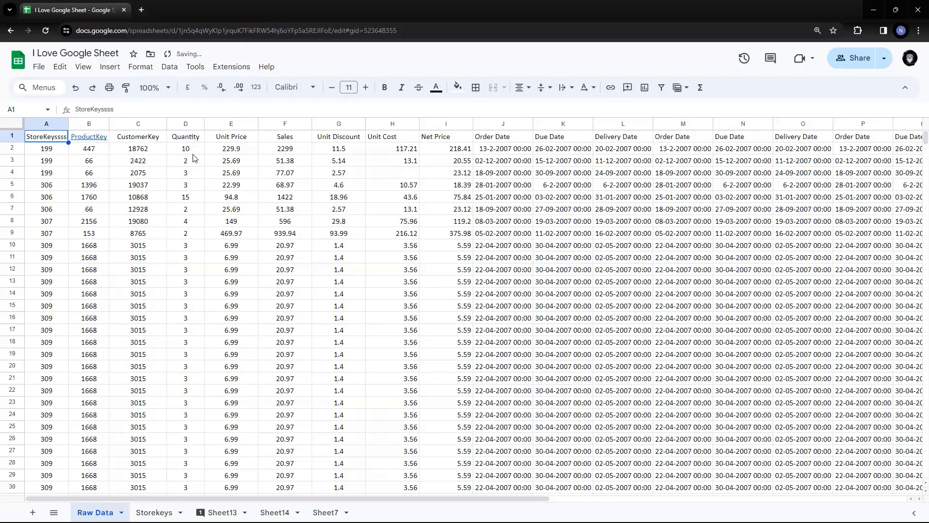
# - Examine the different places that offer inserting a link for the CustomerKey header in cell C1
pyautogui.click(153, 140)
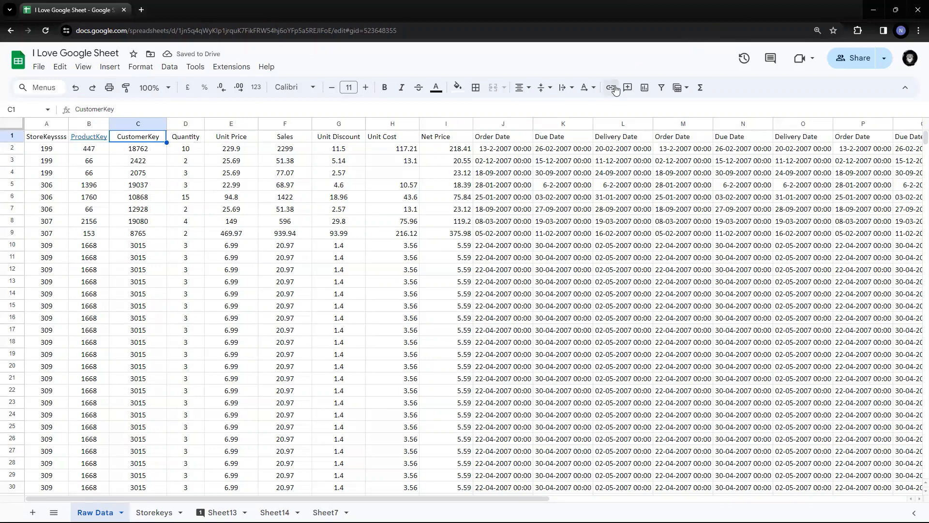
pyautogui.click(151, 173)
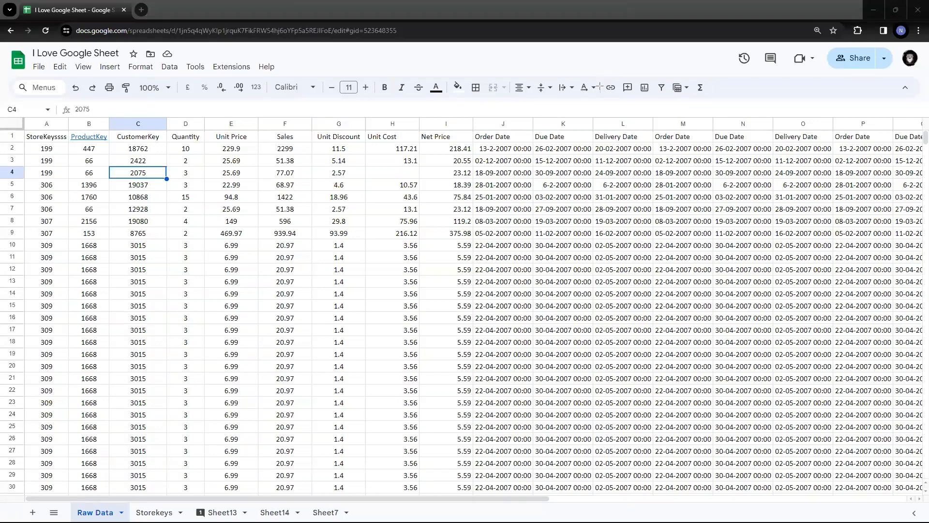
pyautogui.moveTo(601, 78); pyautogui.dragTo(624, 100)
pyautogui.click(155, 140)
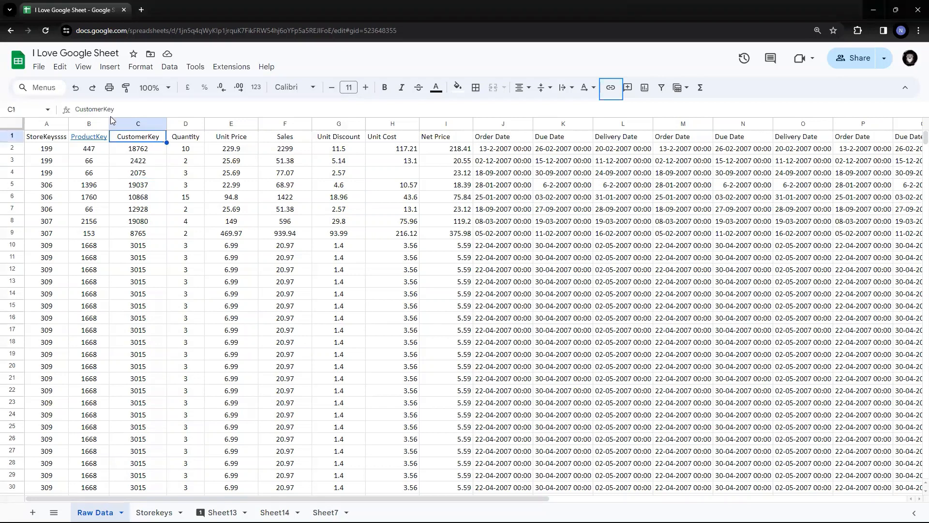
pyautogui.click(111, 67)
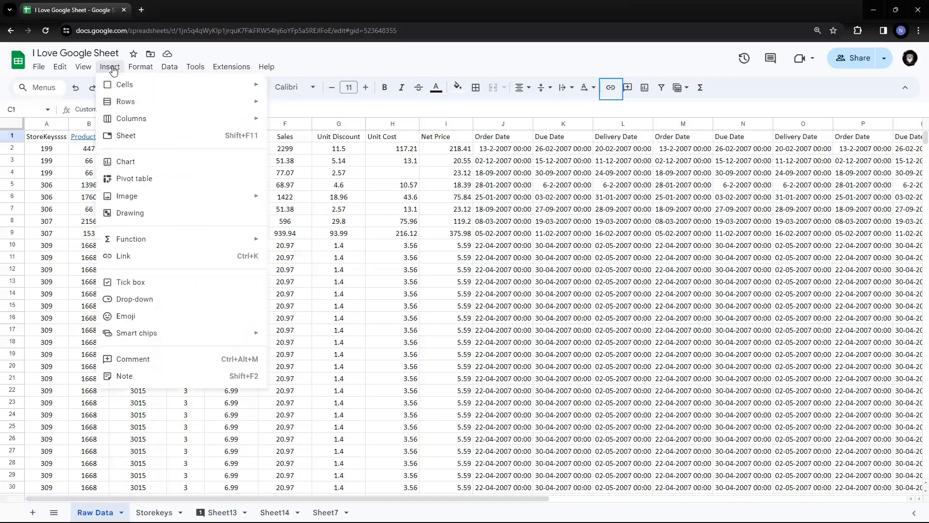
pyautogui.click(383, 233)
pyautogui.click(139, 138)
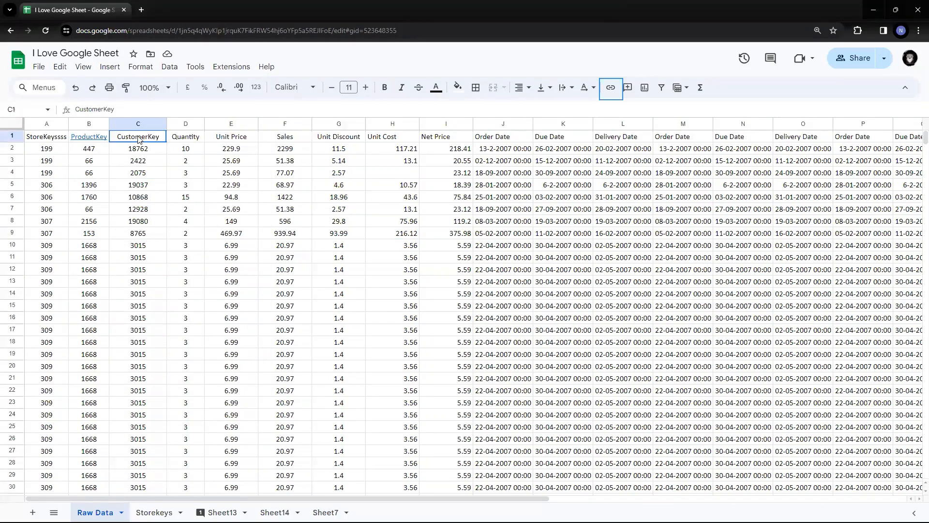
pyautogui.rightClick(139, 138)
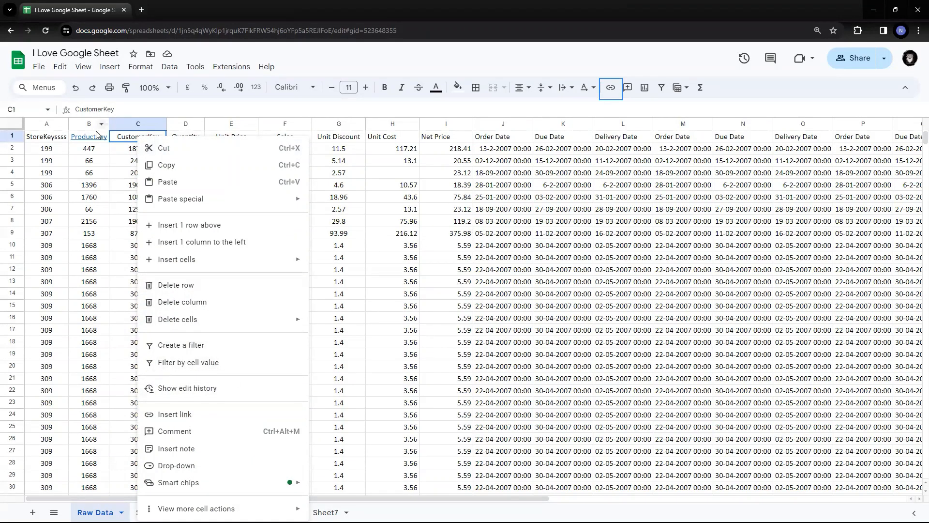
pyautogui.click(122, 142)
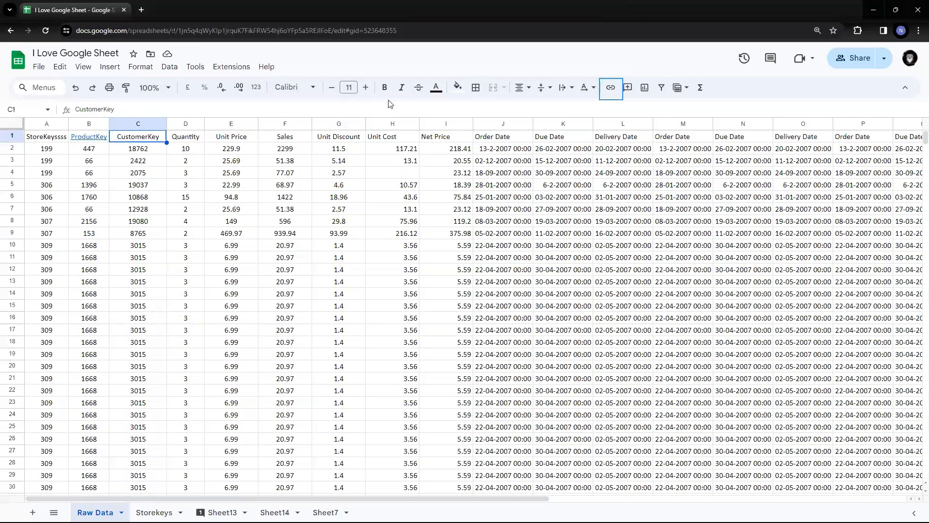